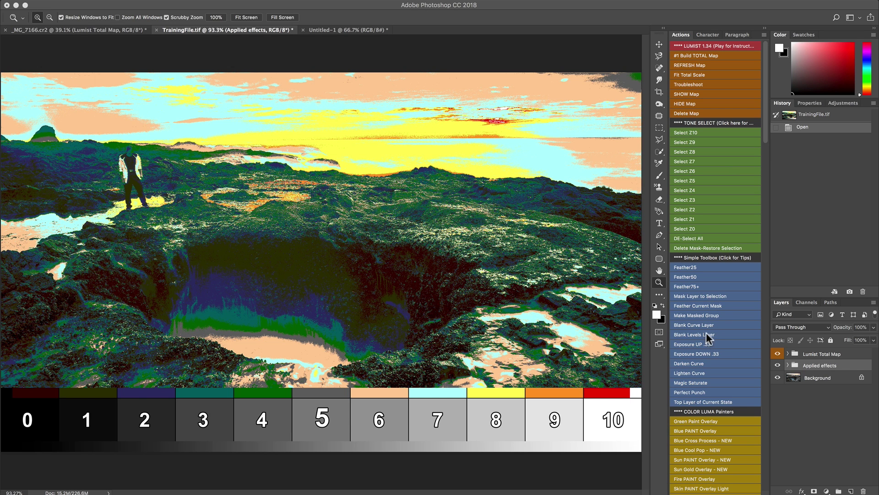
# - Look through the Lumist actions and hide the tone map covering the training photo
pyautogui.scroll(-5, 706, 333)
pyautogui.scroll(-8, 705, 164)
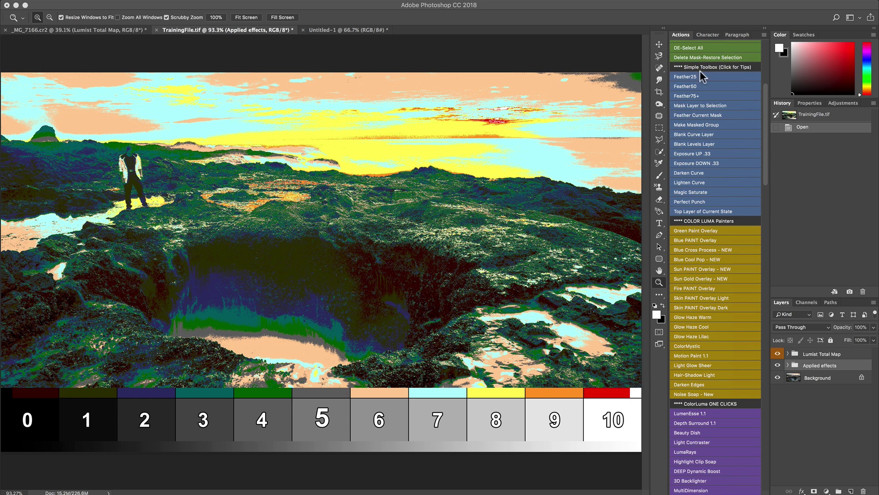
pyautogui.scroll(13, 721, 151)
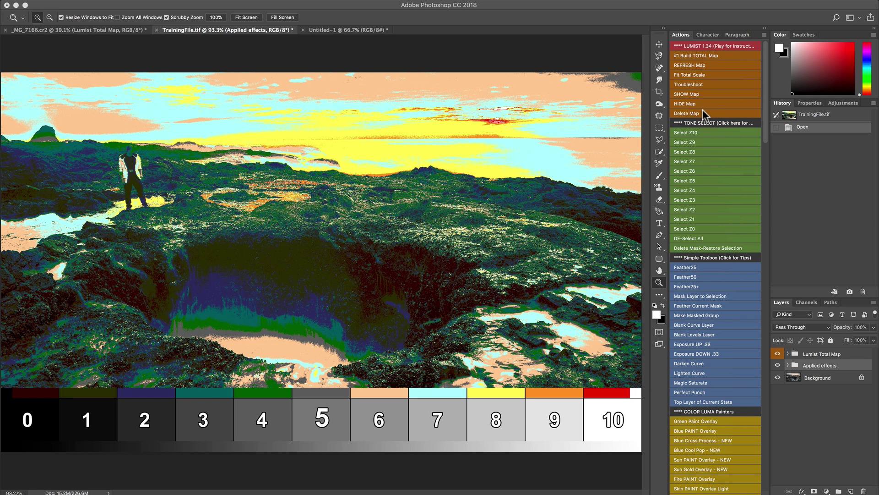
pyautogui.click(694, 103)
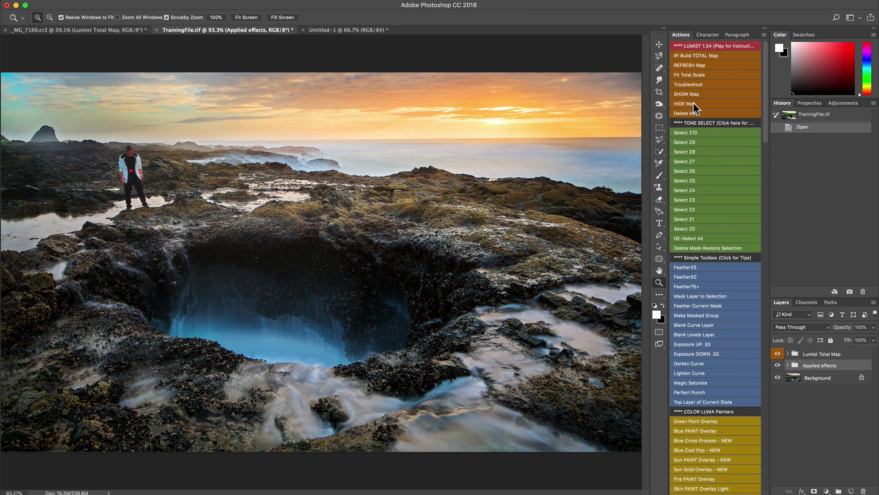
# - Apply the Blue PAINT Overlay action and compare the photo with and without it, leaving the layer hidden
pyautogui.scroll(-4, 707, 293)
pyautogui.scroll(1, 708, 296)
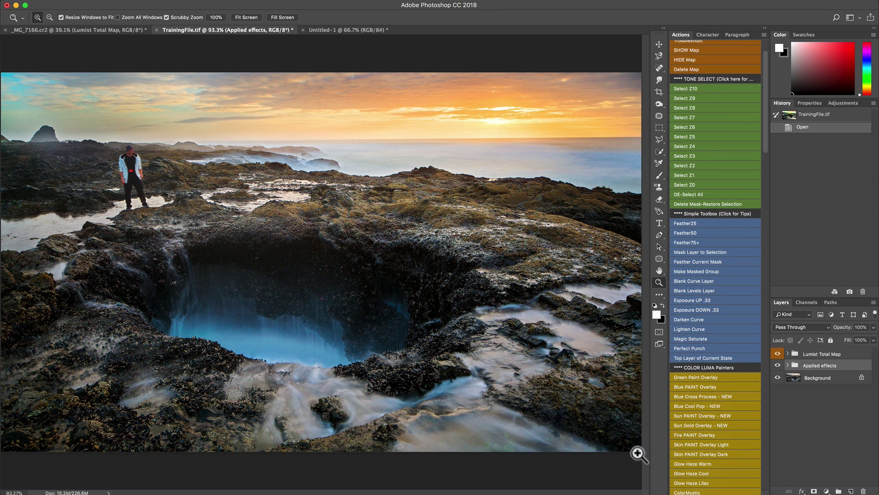
pyautogui.scroll(-10, 698, 279)
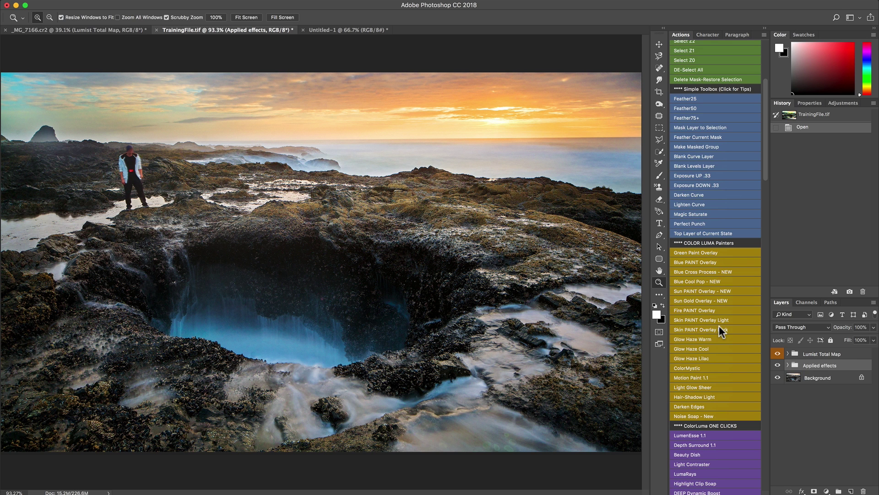
pyautogui.scroll(4, 699, 205)
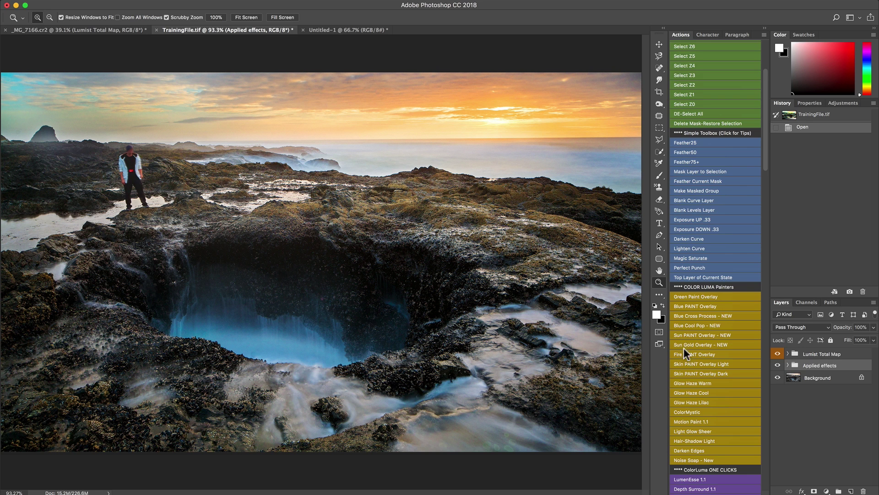
pyautogui.scroll(-5, 685, 349)
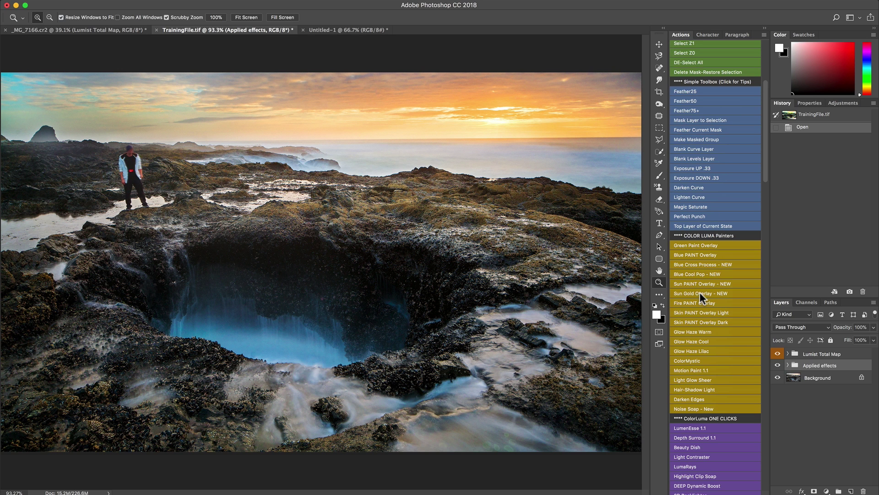
pyautogui.click(698, 254)
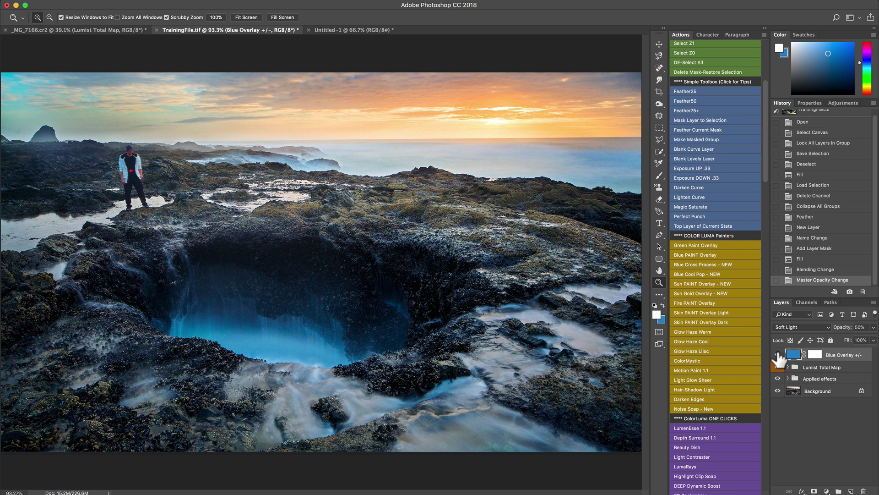
pyautogui.click(778, 355)
pyautogui.click(777, 355)
pyautogui.click(778, 355)
# - Apply the Sun PAINT Overlay and Sun Gold Overlay actions, comparing and hiding each resulting layer
pyautogui.click(697, 285)
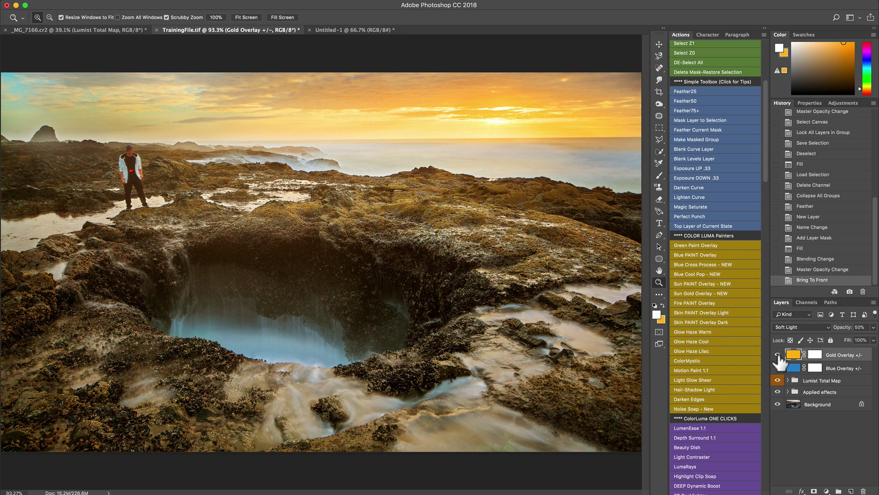
pyautogui.click(777, 355)
pyautogui.click(707, 293)
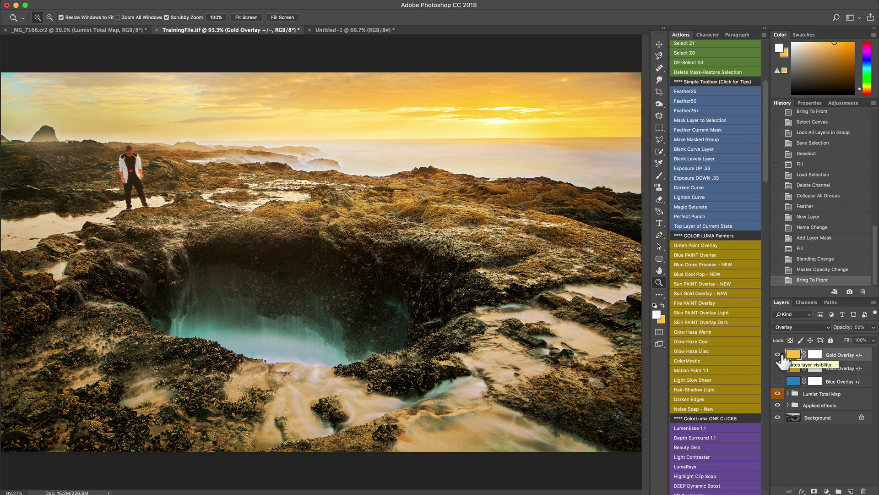
pyautogui.click(778, 354)
pyautogui.click(778, 354)
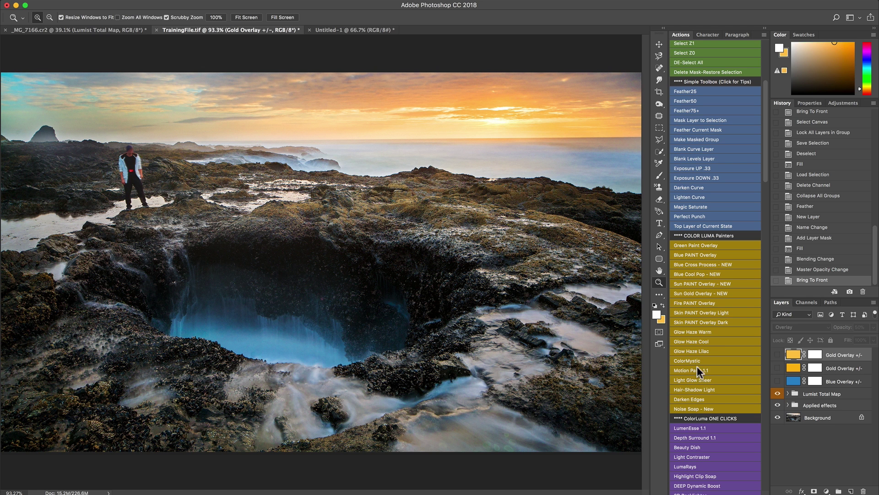
# - Apply the Glow Haze Warm and Glow Haze Lilac actions, keeping only the lilac layer visible after comparing
pyautogui.click(694, 331)
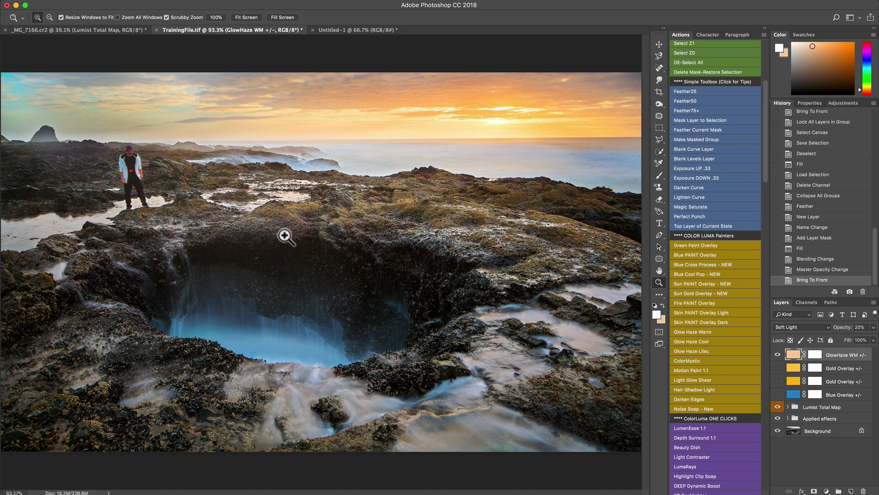
pyautogui.click(701, 350)
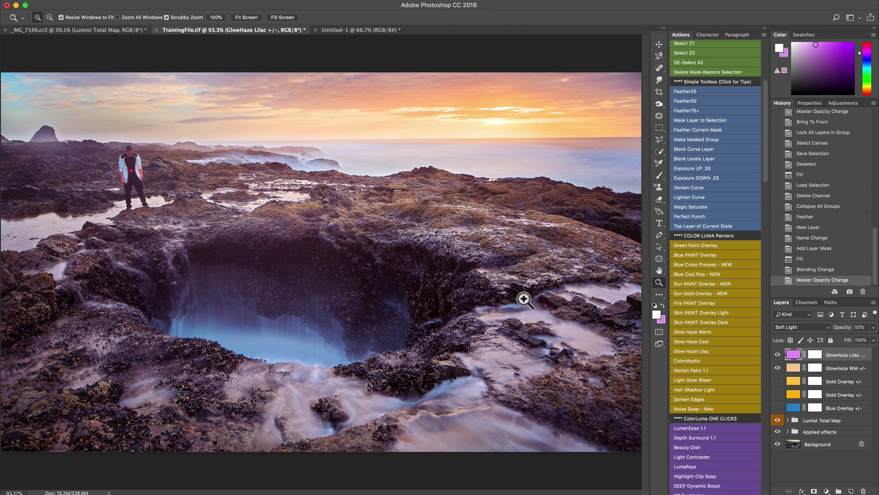
pyautogui.moveTo(777, 354); pyautogui.dragTo(777, 368)
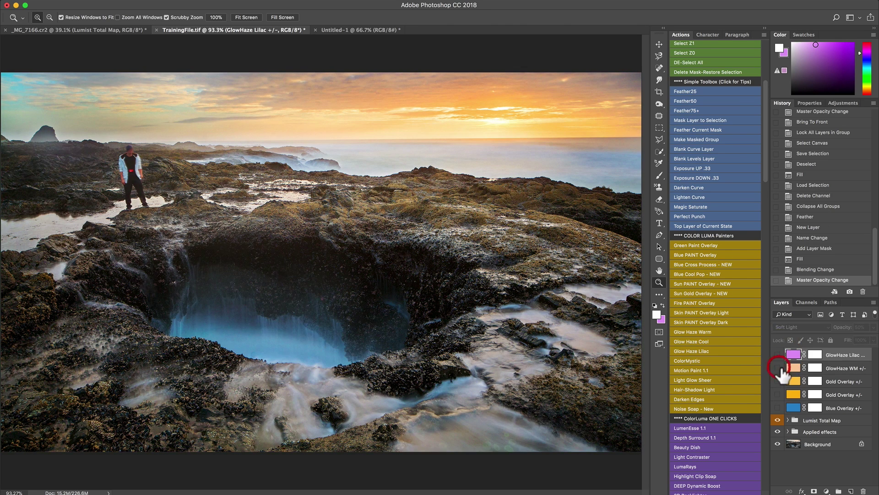
pyautogui.click(777, 354)
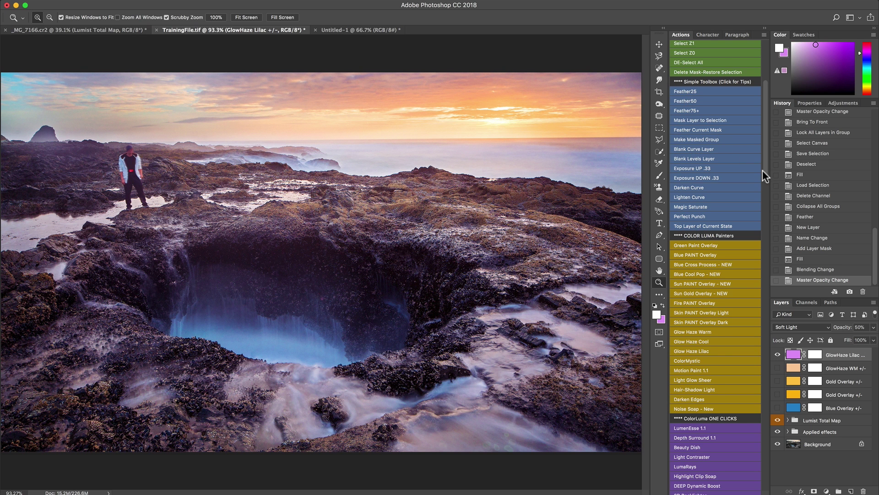
# - Show the Lumist tone map over the edited training photo and hide it again
pyautogui.scroll(5, 762, 170)
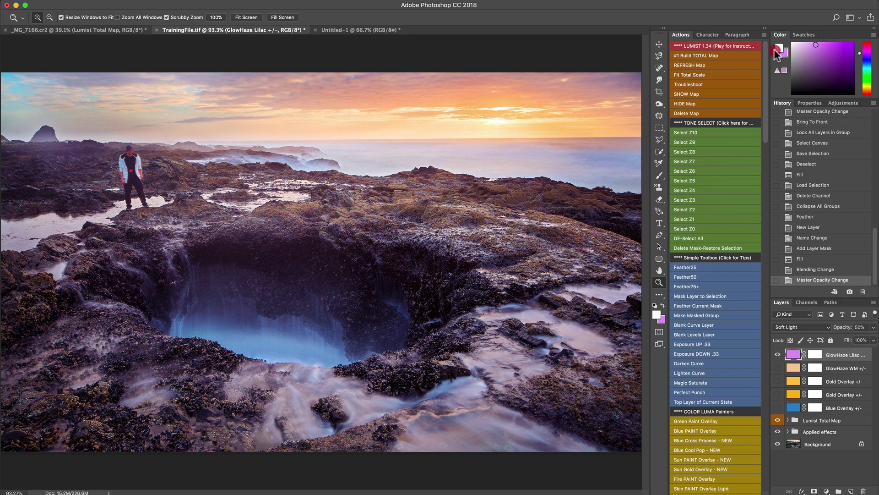
pyautogui.click(691, 94)
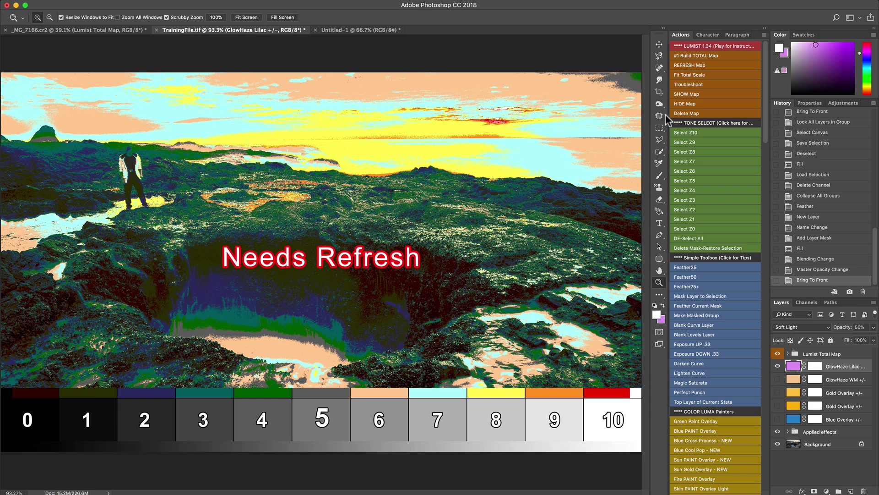
pyautogui.click(684, 104)
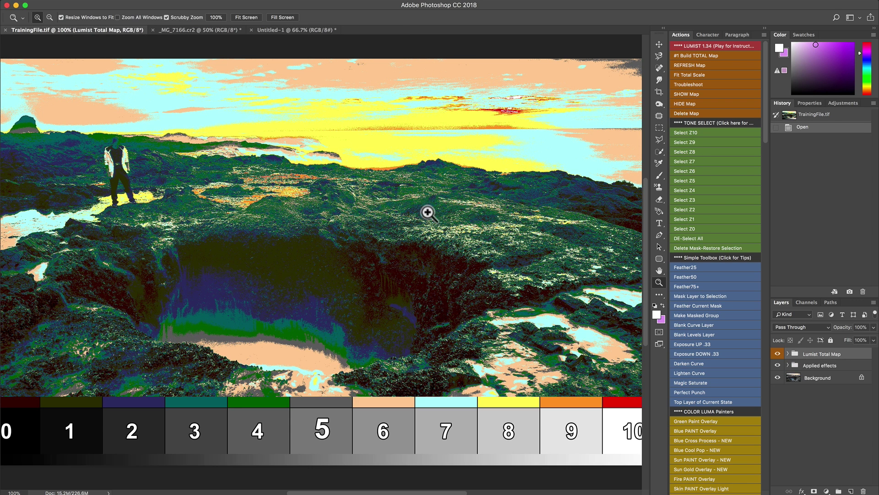
# - Switch to the _MG_7166.cr2 document and build its total tone map
pyautogui.click(219, 31)
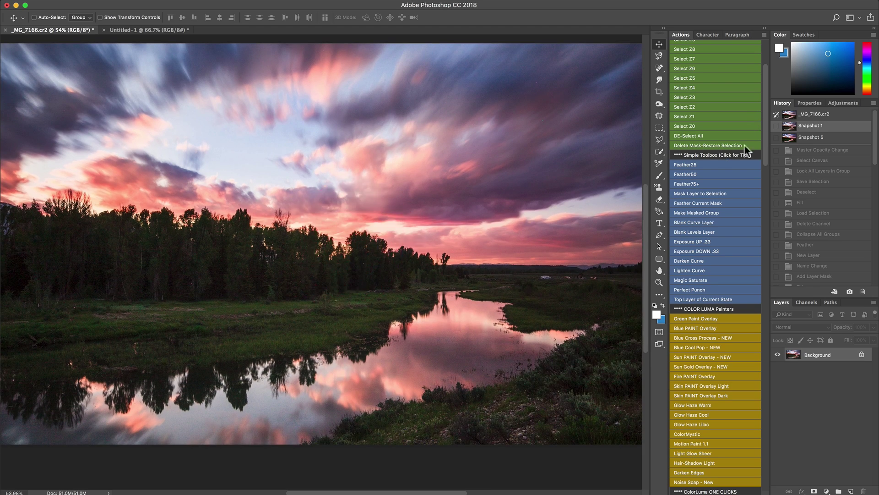
pyautogui.scroll(5, 691, 57)
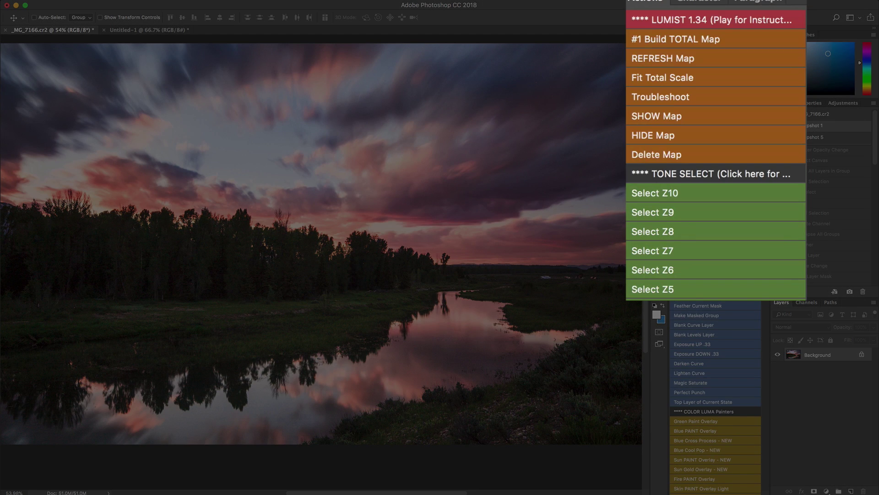
pyautogui.click(669, 40)
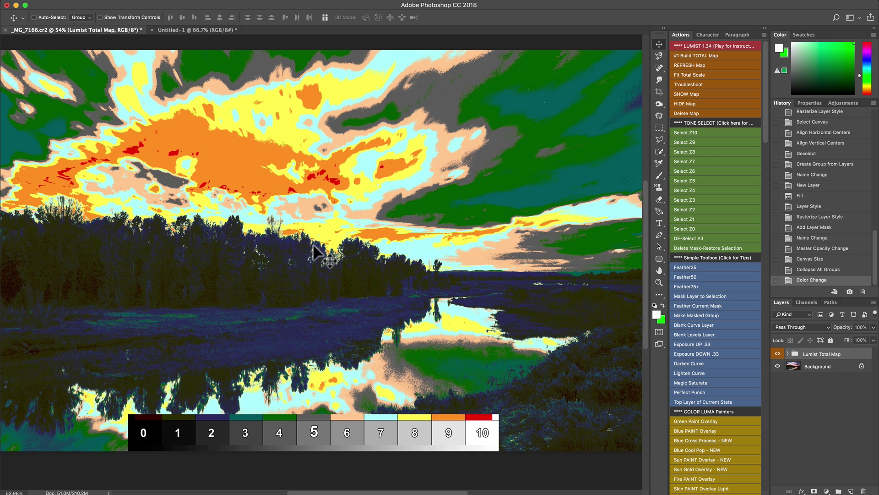
# - Examine the darkest shadow zones among the trees in the tone map up close
pyautogui.moveTo(313, 245); pyautogui.dragTo(443, 250)
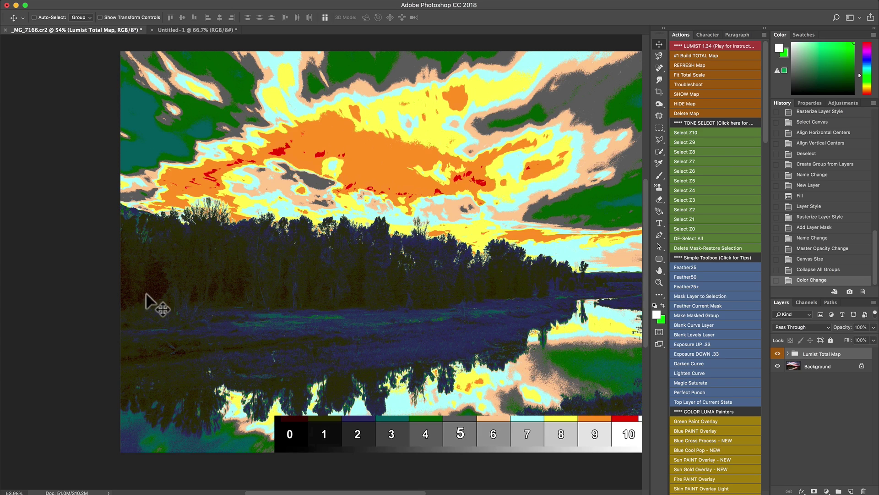
pyautogui.scroll(5, 144, 292)
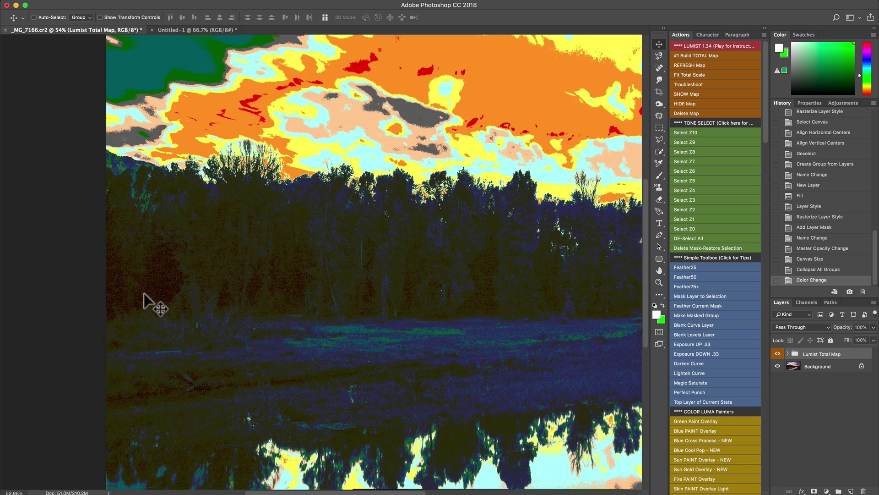
pyautogui.scroll(8, 144, 292)
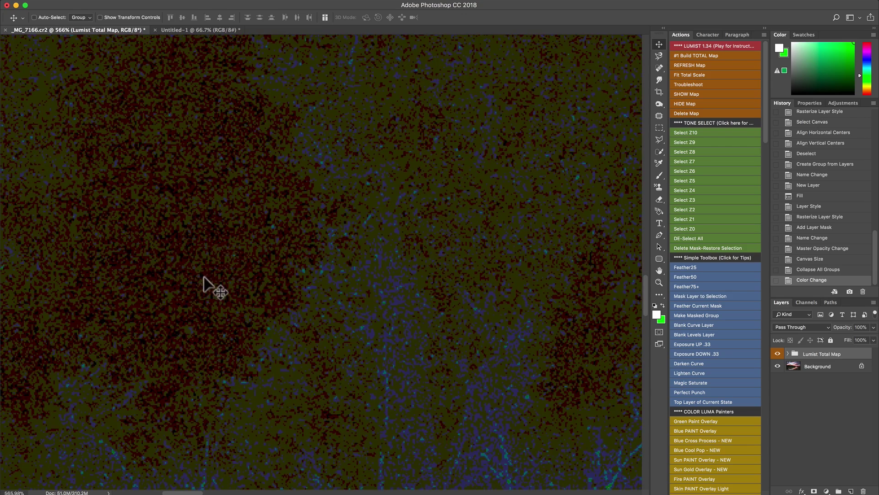
pyautogui.scroll(-13, 249, 260)
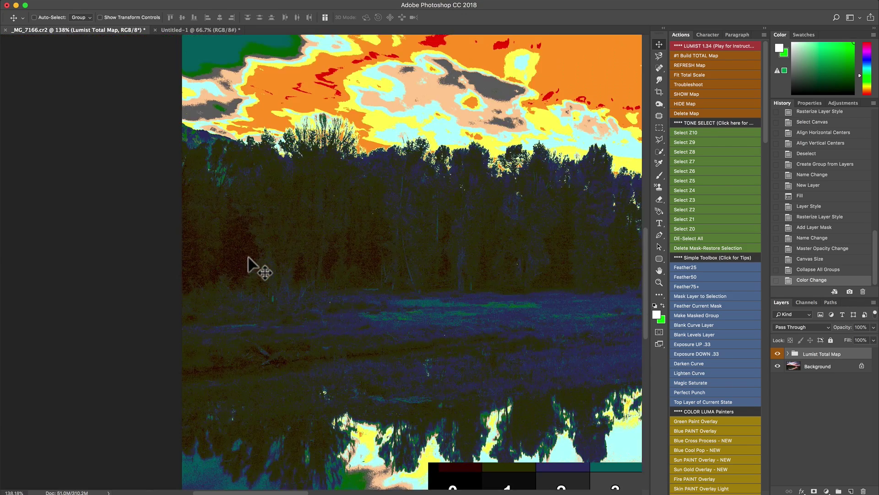
pyautogui.moveTo(424, 248); pyautogui.dragTo(331, 278)
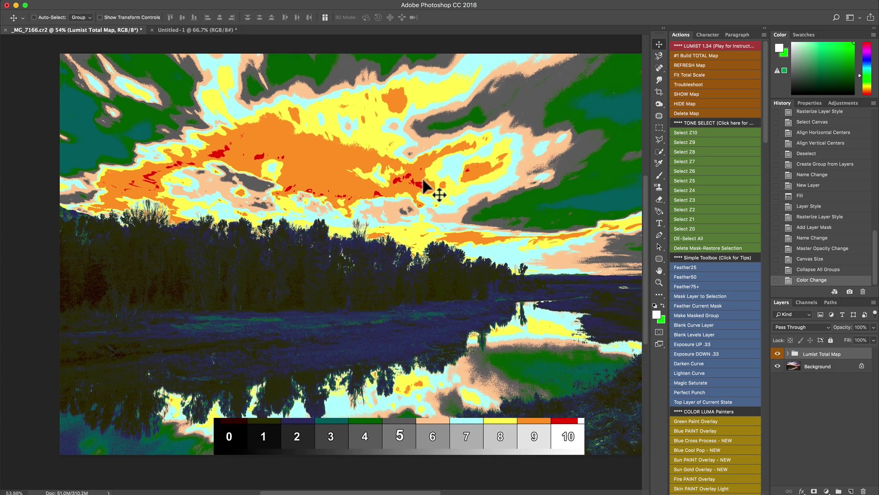
# - Examine the water reflections and the numbered 0–10 tone scale, returning to a view of the whole map
pyautogui.scroll(6, 436, 191)
pyautogui.moveTo(523, 352); pyautogui.dragTo(353, 133)
pyautogui.scroll(-6, 353, 133)
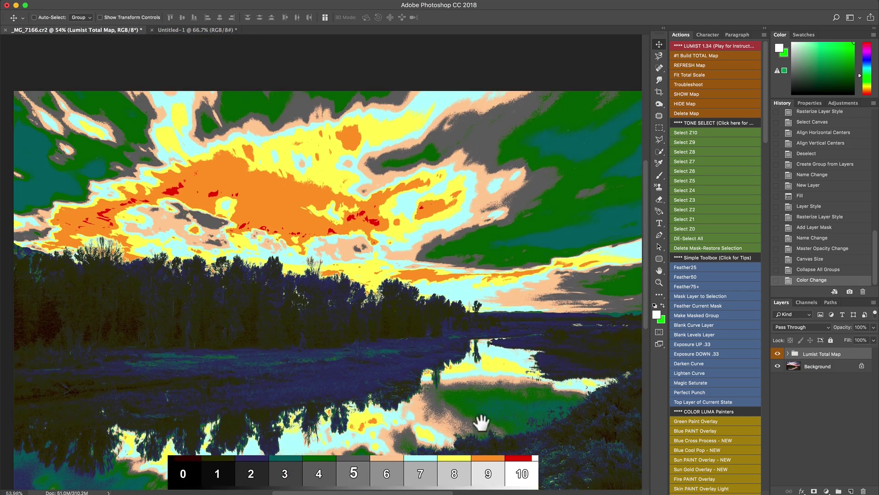
pyautogui.moveTo(477, 422); pyautogui.dragTo(446, 334)
pyautogui.scroll(4, 516, 418)
pyautogui.moveTo(527, 419); pyautogui.dragTo(298, 177)
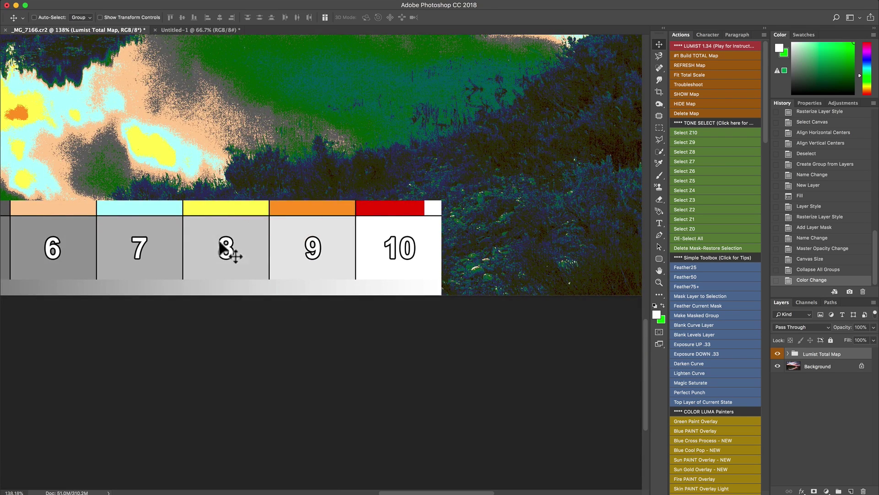
pyautogui.moveTo(112, 249); pyautogui.dragTo(560, 293)
pyautogui.moveTo(80, 295); pyautogui.dragTo(492, 308)
pyautogui.press('super+0')
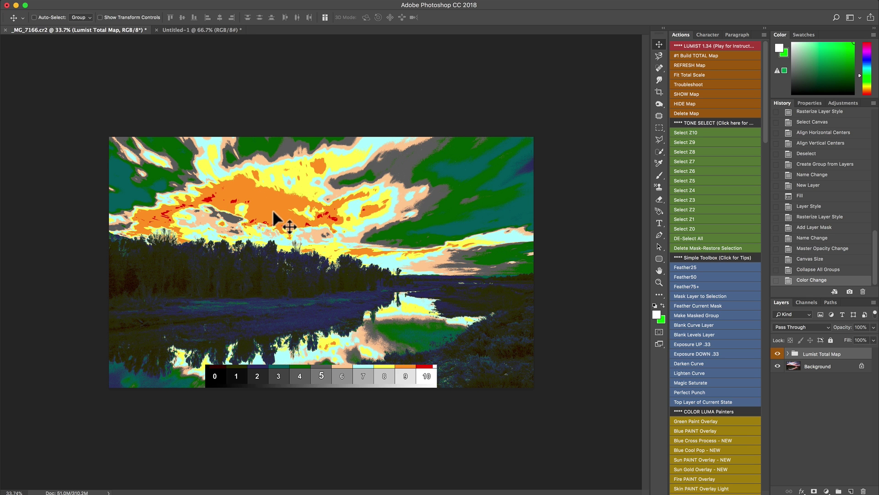
pyautogui.press('super+0')
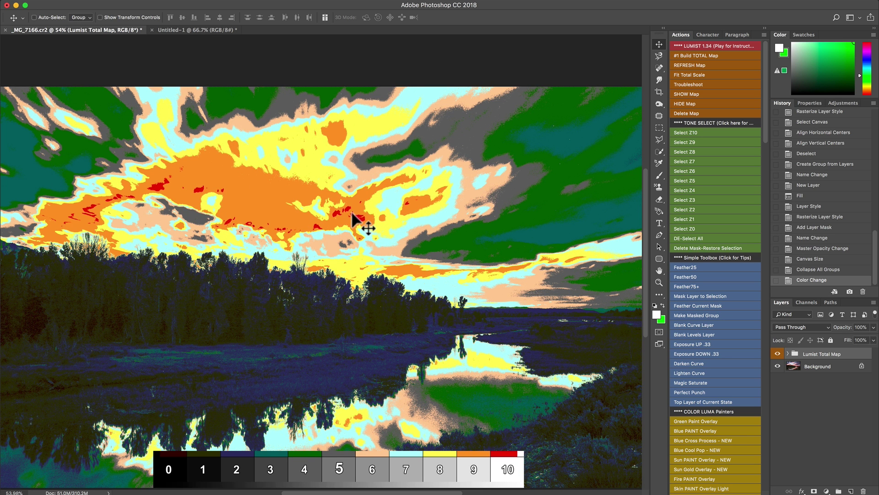
pyautogui.moveTo(329, 263); pyautogui.dragTo(333, 227)
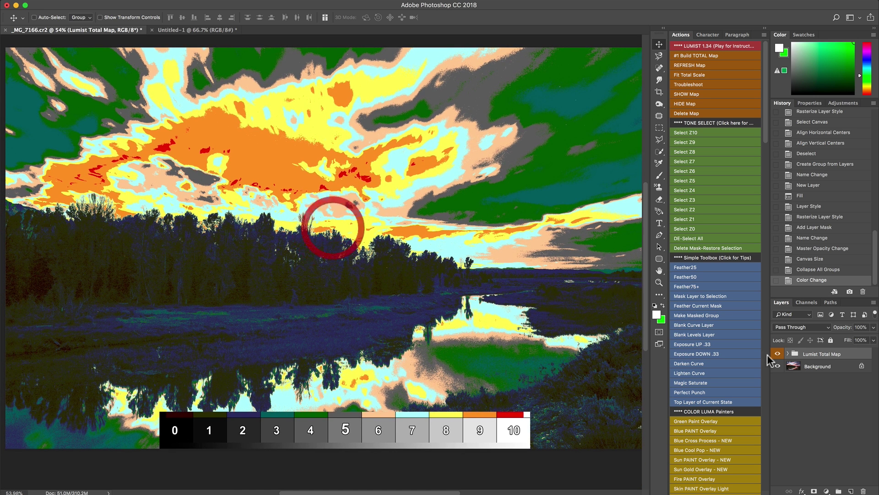
# - Hide the tone map and apply the Magic Saturate action, switching its layer off for comparison
pyautogui.click(694, 104)
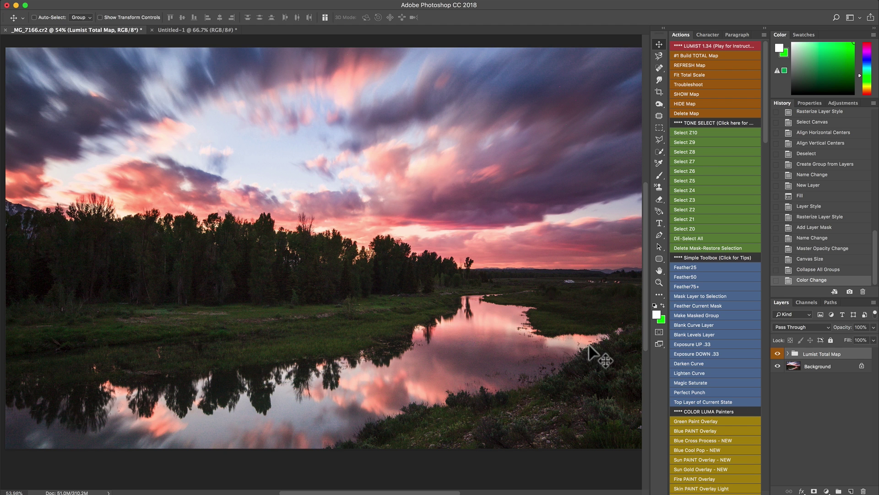
pyautogui.scroll(-5, 727, 444)
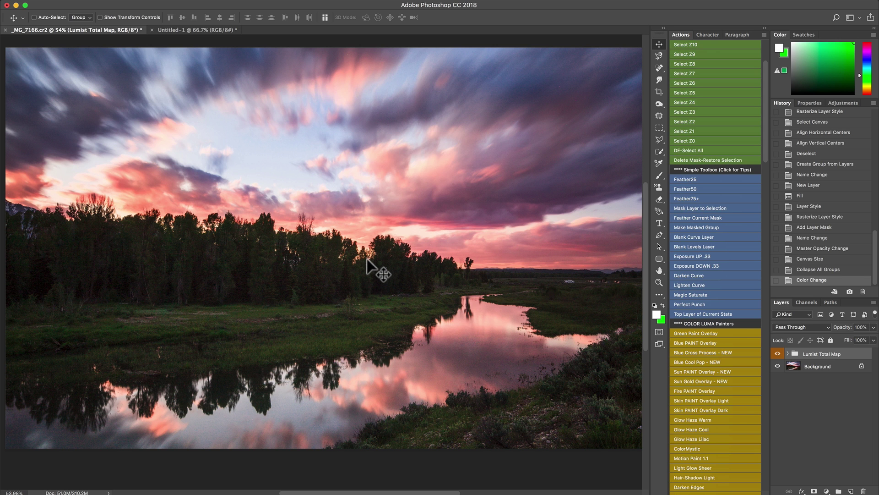
pyautogui.click(695, 294)
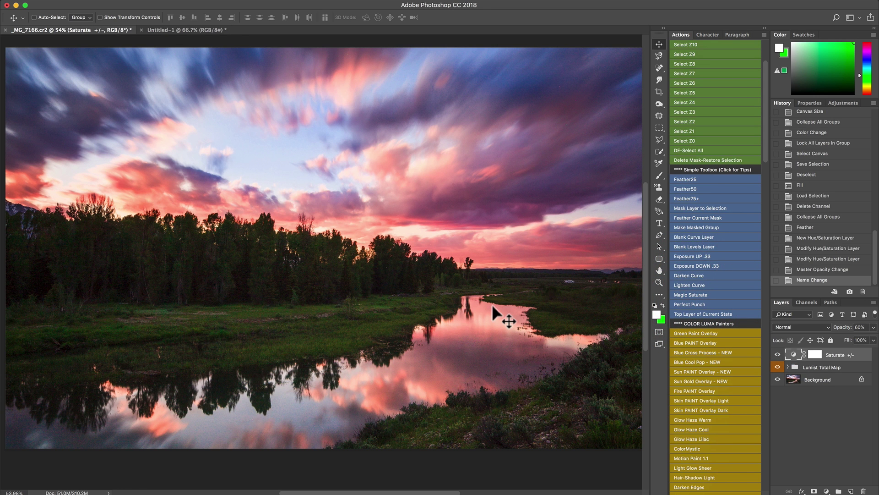
pyautogui.click(779, 356)
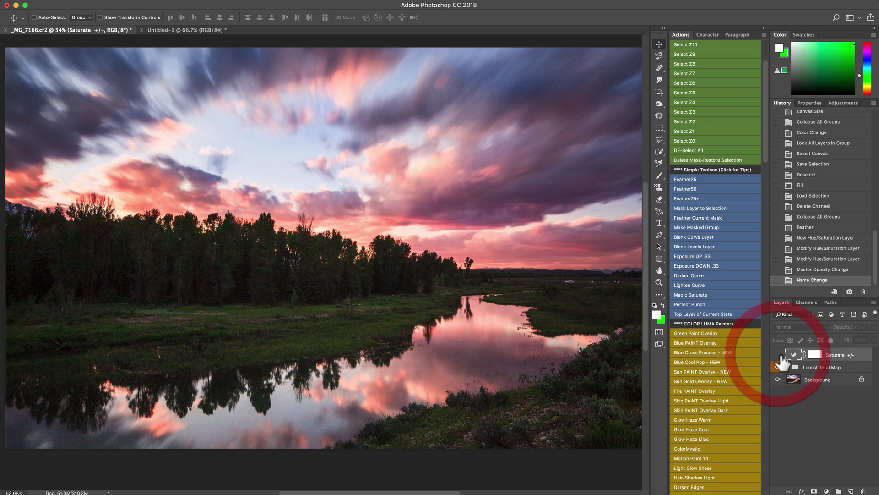
# - Show the Saturate layer again and examine the noise in the dark trees and grass at 100% zoom
pyautogui.click(780, 356)
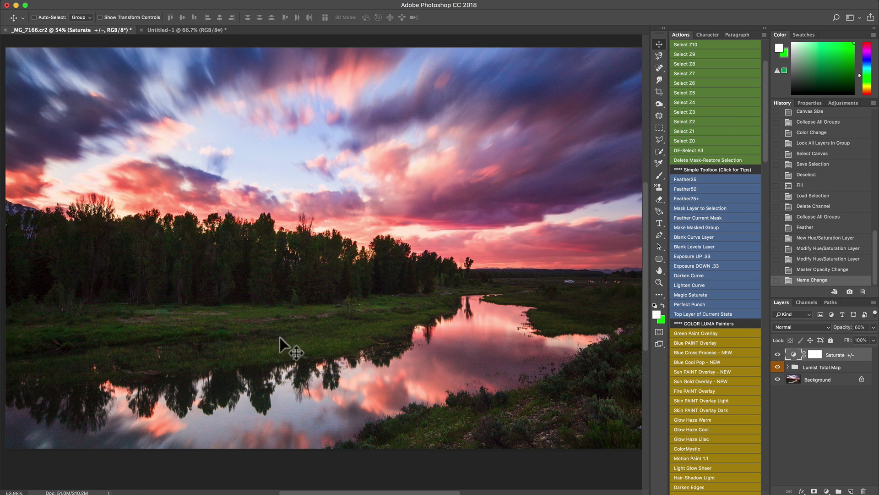
pyautogui.scroll(5, 297, 318)
pyautogui.scroll(3, 347, 309)
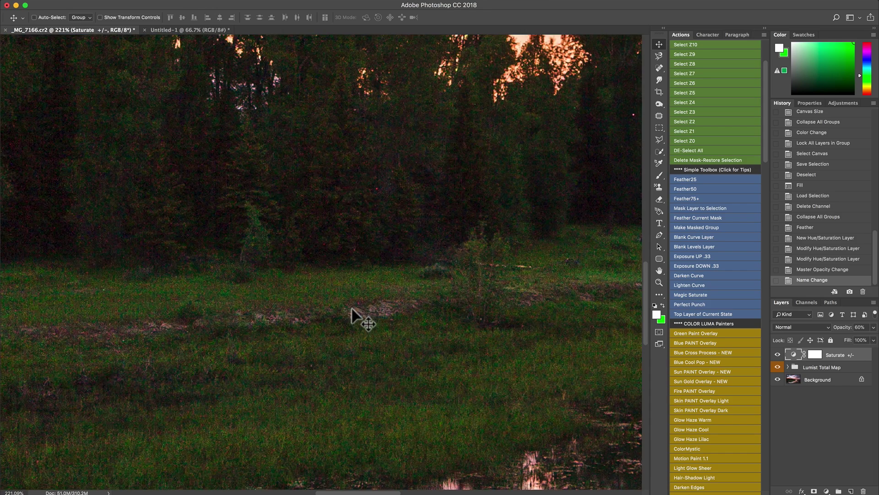
pyautogui.press('z')
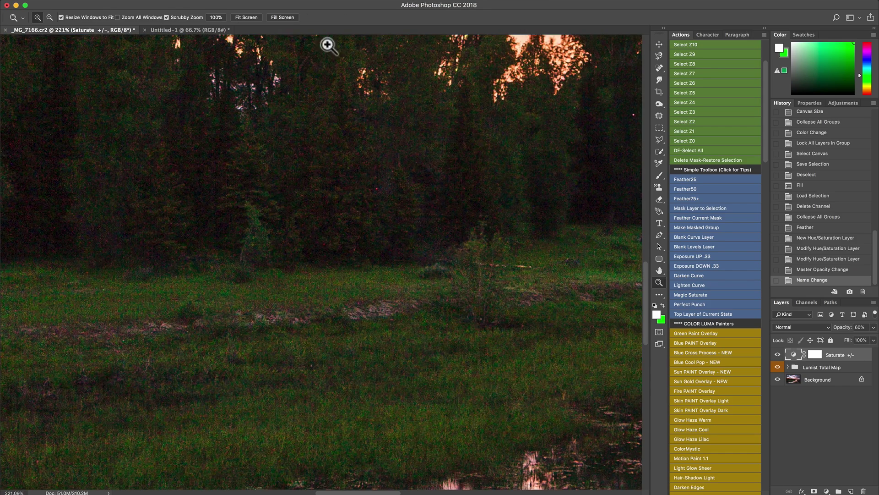
pyautogui.click(216, 17)
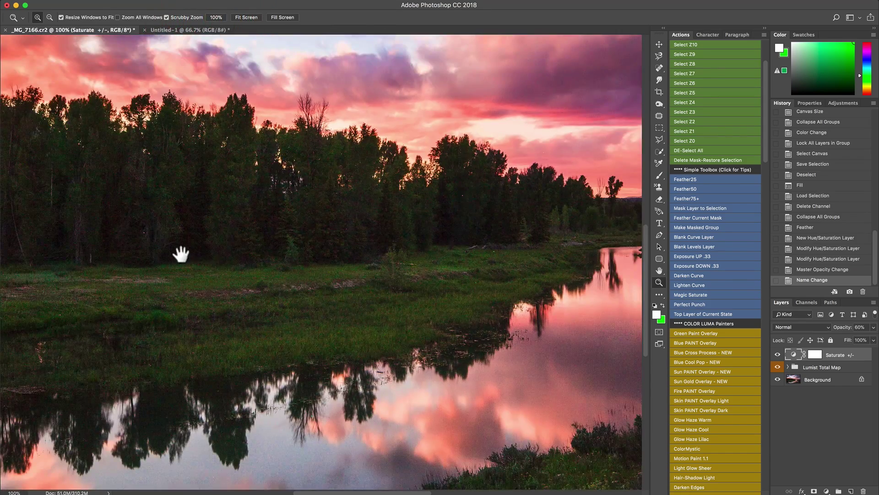
pyautogui.moveTo(180, 251); pyautogui.dragTo(387, 251)
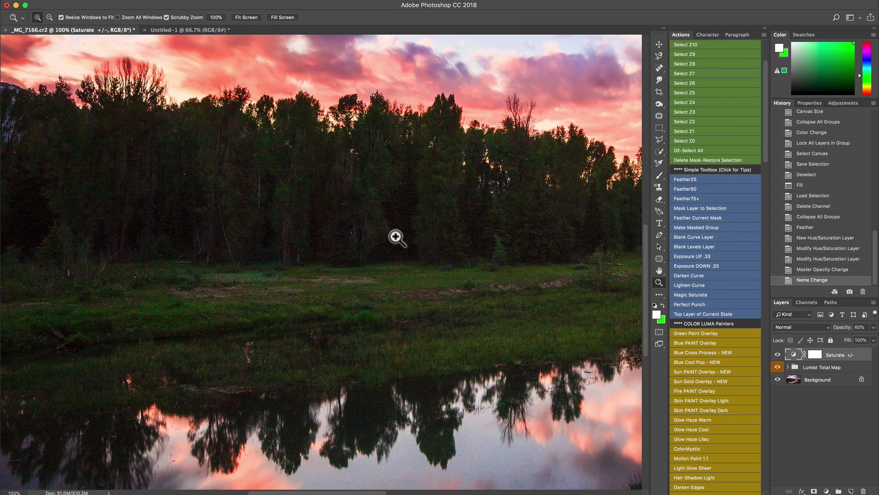
pyautogui.moveTo(112, 256); pyautogui.dragTo(234, 320)
pyautogui.moveTo(500, 220); pyautogui.dragTo(384, 228)
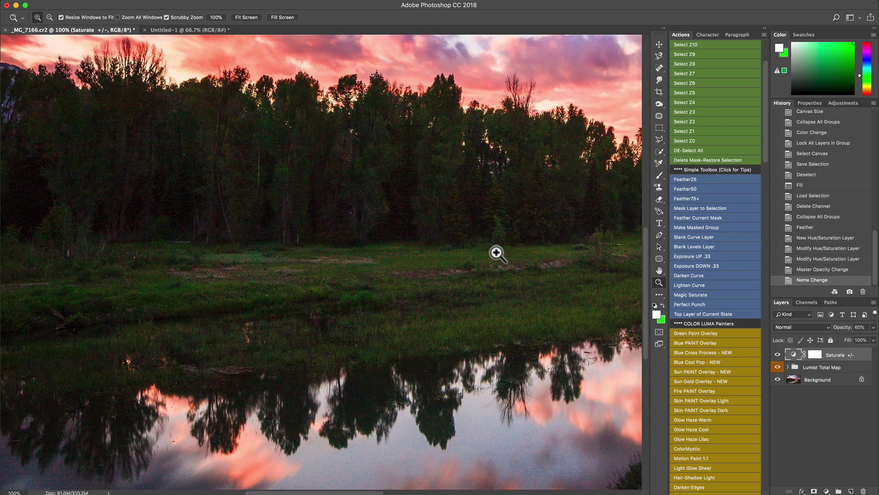
pyautogui.press('super+0')
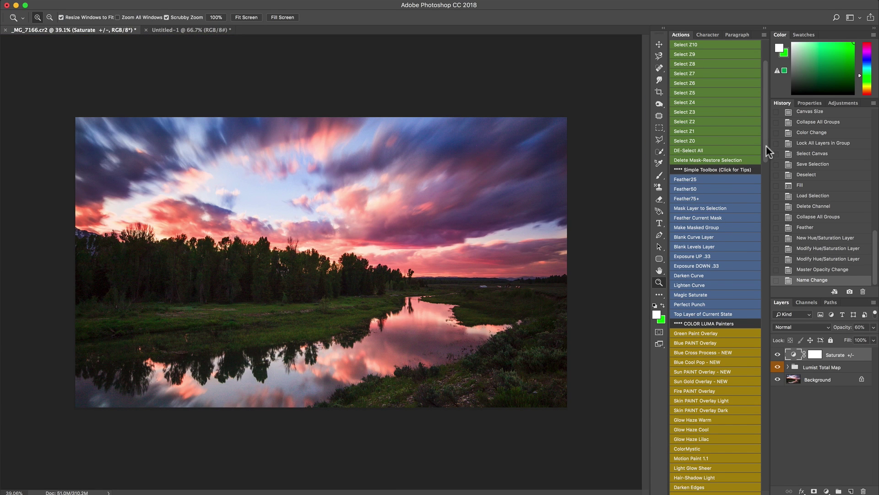
# - Show the tone map to check which zones cover the dark foreground, and hide it again
pyautogui.scroll(5, 765, 145)
pyautogui.click(687, 94)
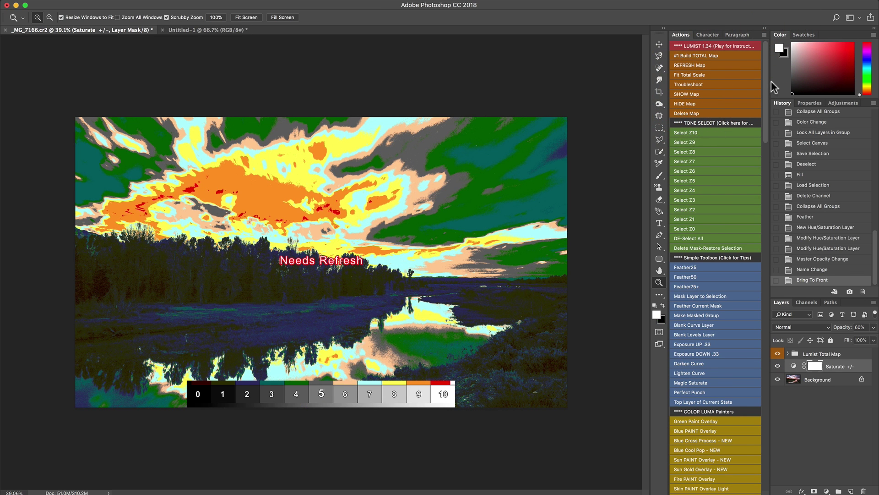
pyautogui.moveTo(766, 86); pyautogui.dragTo(768, 94)
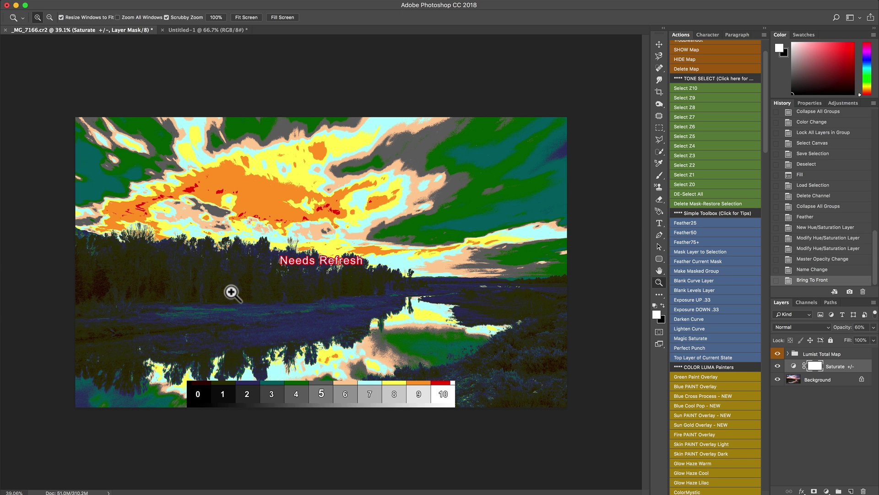
pyautogui.click(690, 57)
# - Select the shadow tone zones Z0, Z1 and Z2 and soften the selection with the Feather25 action
pyautogui.click(658, 207)
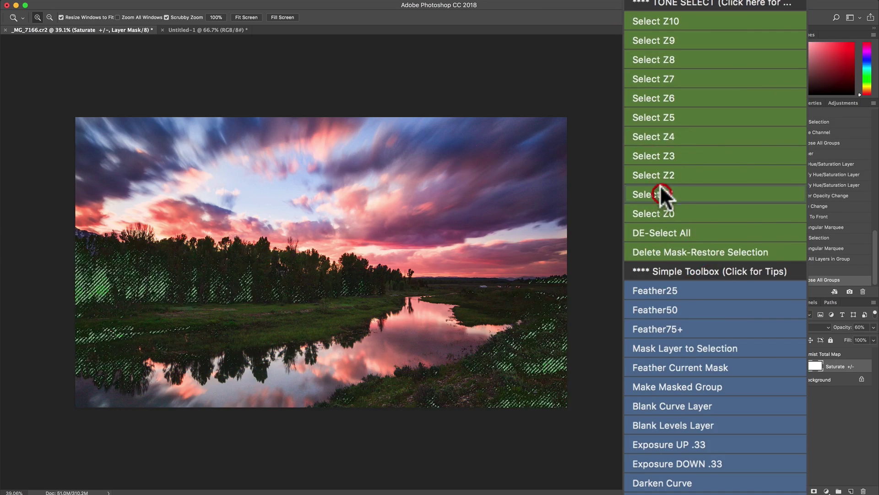
pyautogui.click(661, 189)
pyautogui.click(661, 172)
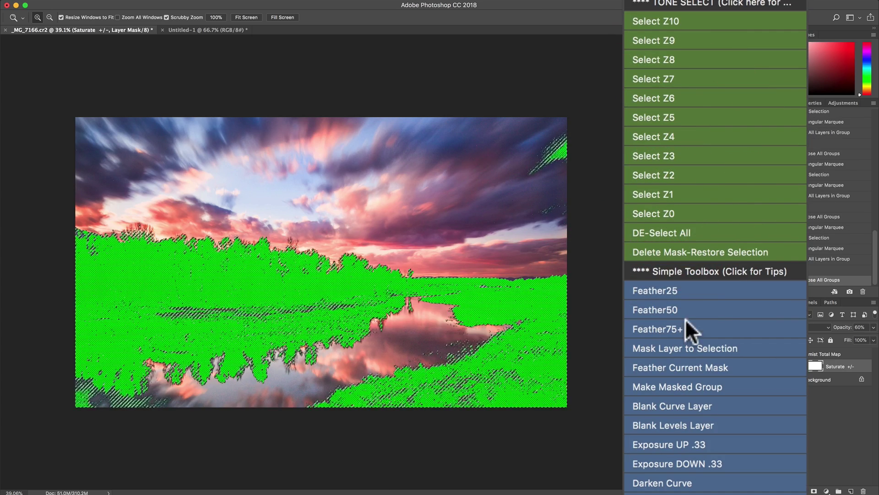
pyautogui.click(683, 289)
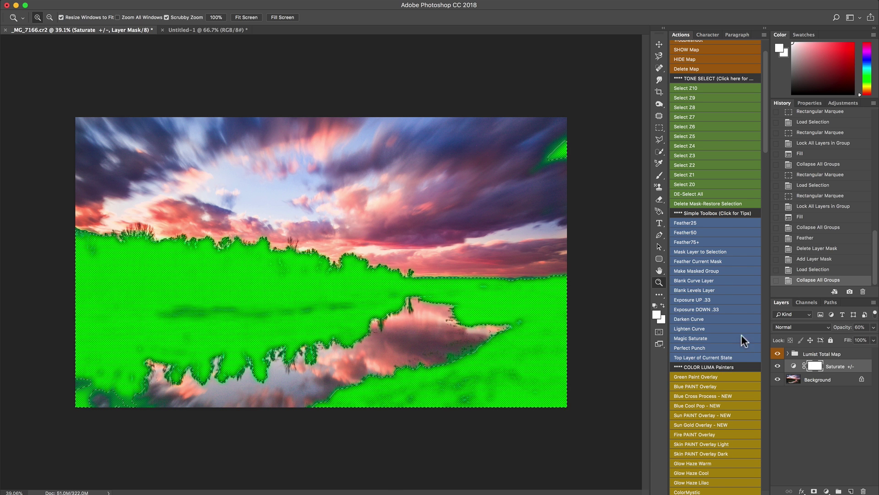
# - Apply the Noise Soap - New action to the selected shadows and compare the trees with its group off and on
pyautogui.scroll(-5, 736, 341)
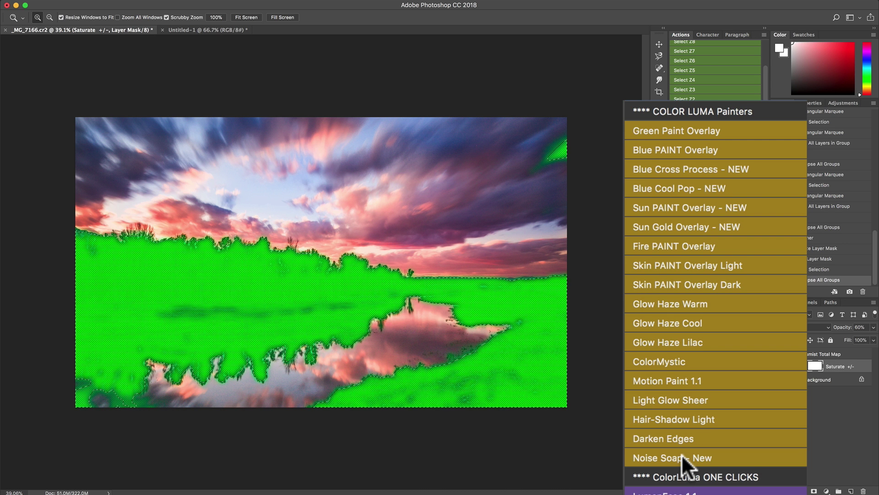
pyautogui.click(682, 454)
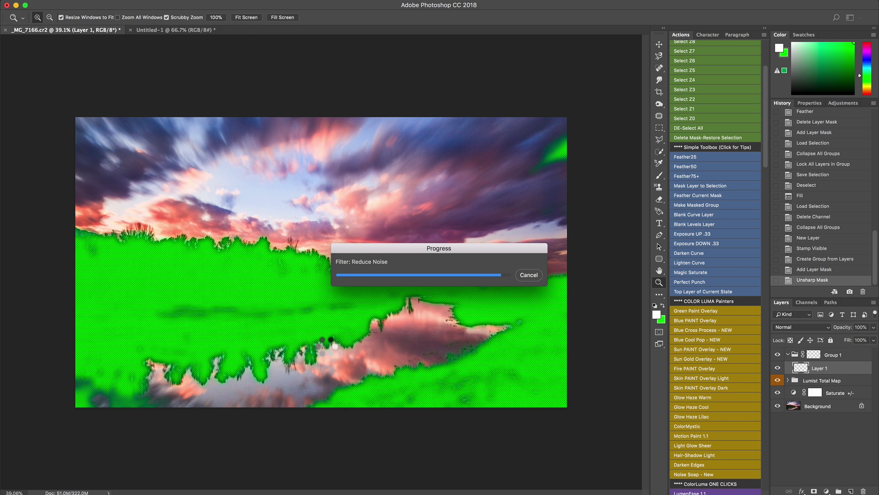
pyautogui.click(162, 300)
pyautogui.click(163, 300)
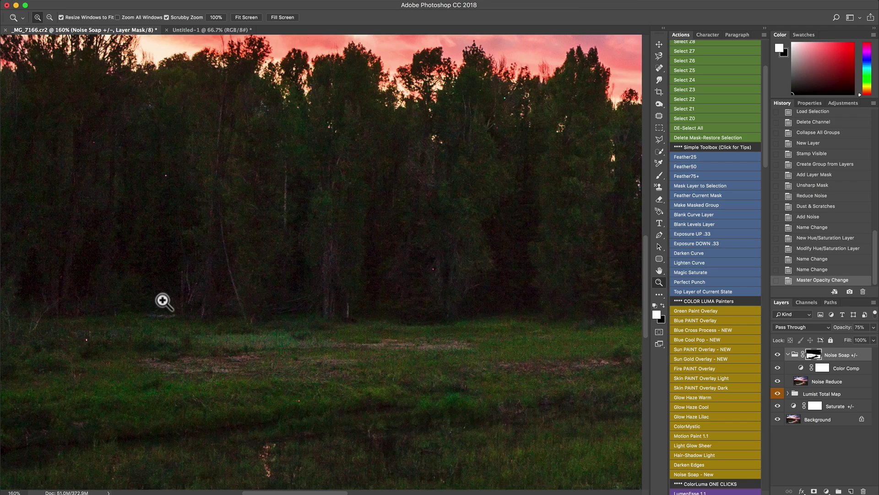
pyautogui.click(779, 355)
pyautogui.click(779, 356)
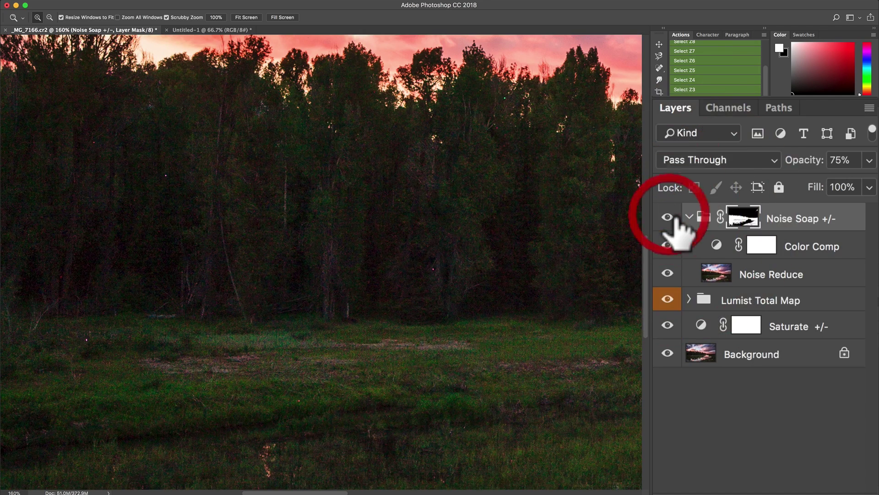
pyautogui.click(671, 218)
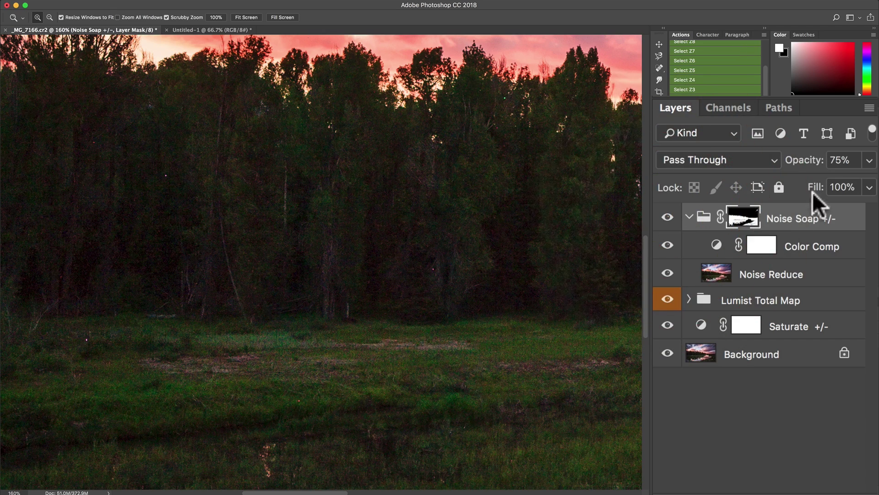
# - Raise the Noise Soap group's opacity to 100% and compare the trees with the group off and on
pyautogui.moveTo(820, 176); pyautogui.dragTo(831, 176)
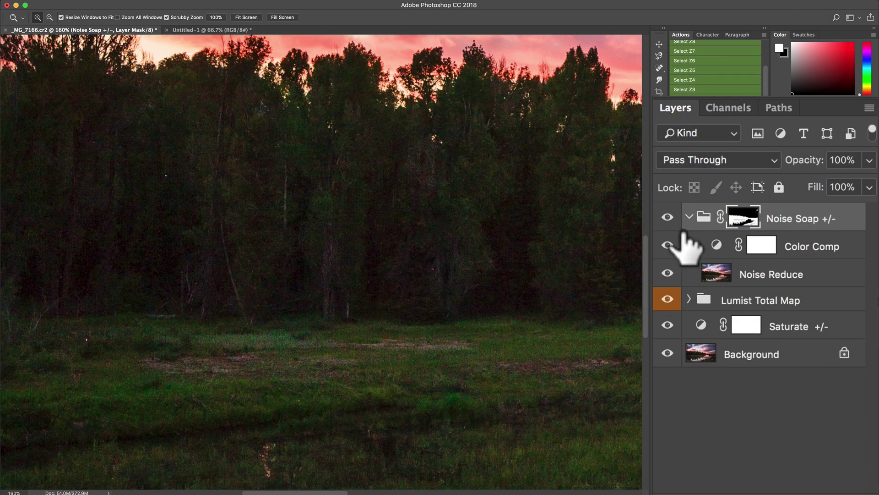
pyautogui.click(667, 217)
pyautogui.click(668, 217)
pyautogui.click(668, 217)
pyautogui.click(667, 217)
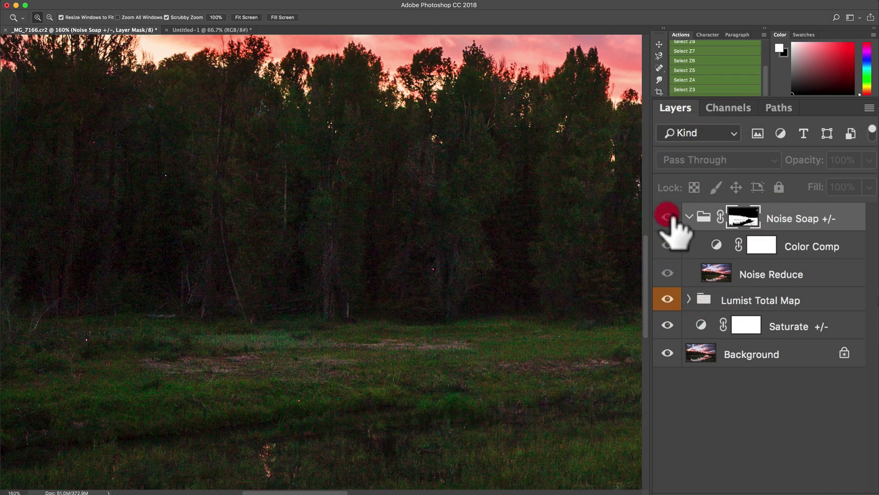
pyautogui.click(667, 217)
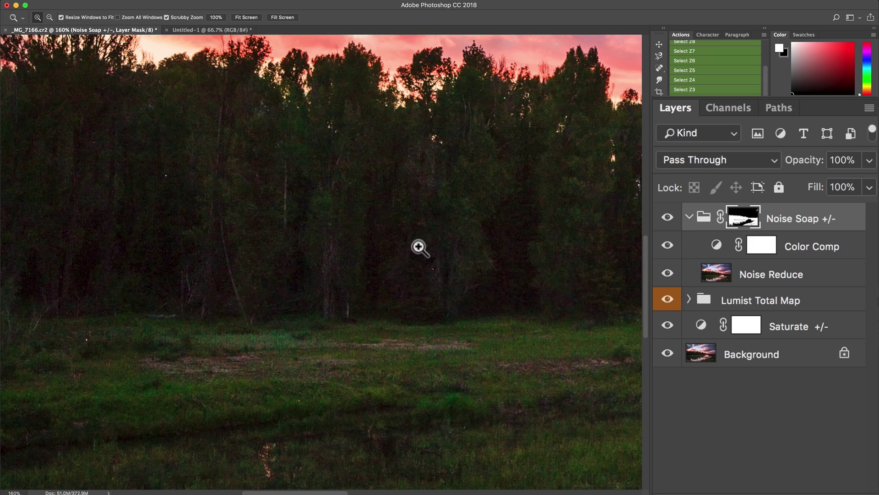
# - Examine the noise reduction in the whole photo and close up along the treeline and riverbank, toggling the Noise Soap group
pyautogui.press('super+0')
pyautogui.scroll(2, 253, 262)
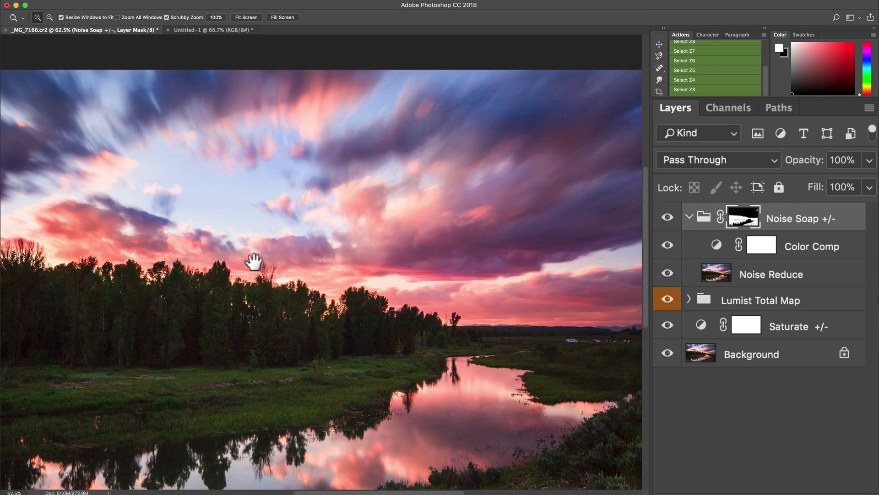
pyautogui.moveTo(236, 274); pyautogui.dragTo(327, 284)
pyautogui.click(778, 355)
pyautogui.click(777, 355)
pyautogui.moveTo(378, 400); pyautogui.dragTo(497, 183)
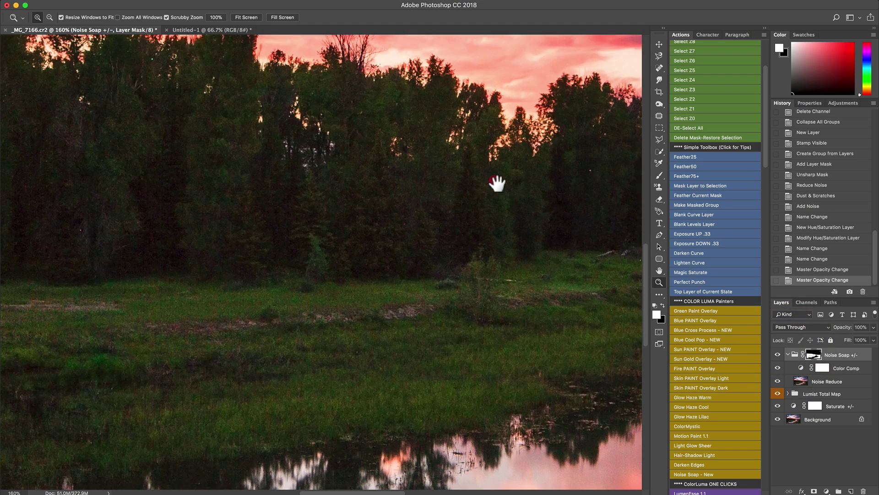
pyautogui.scroll(-2, 391, 326)
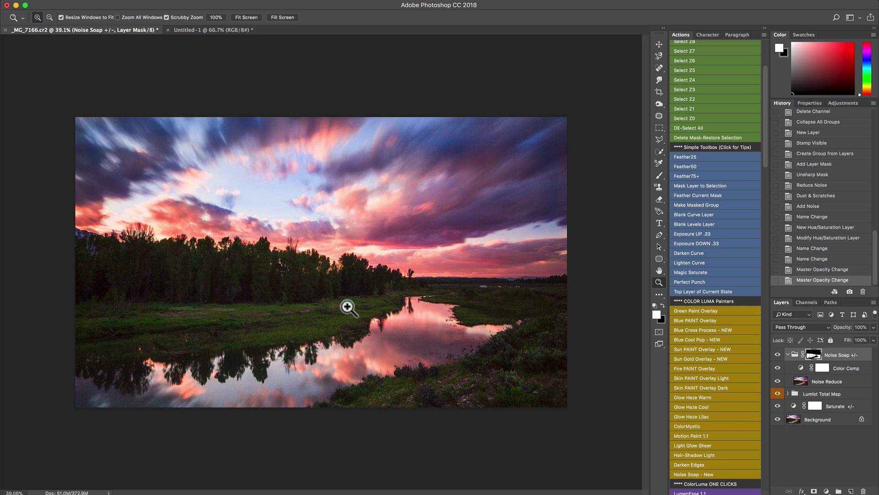
pyautogui.scroll(1, 233, 324)
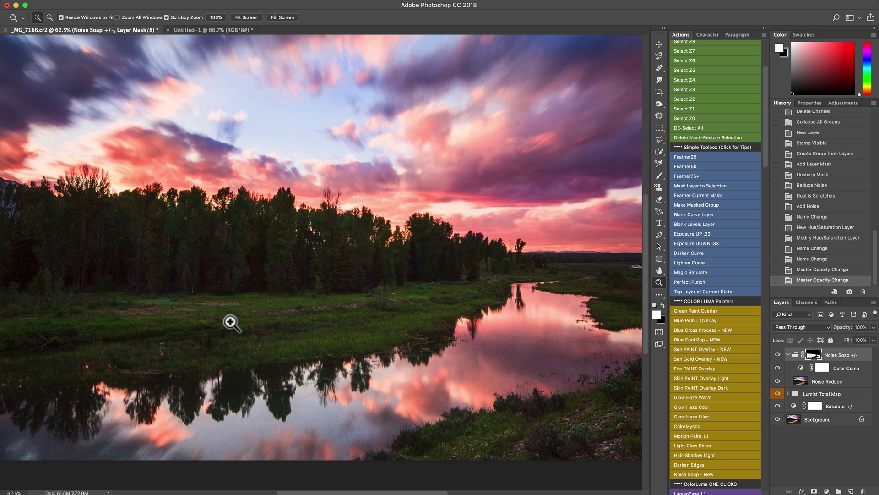
# - Reselect the shadow tone zones Z0 to Z2 and soften the selection with the Feather25 action
pyautogui.click(692, 108)
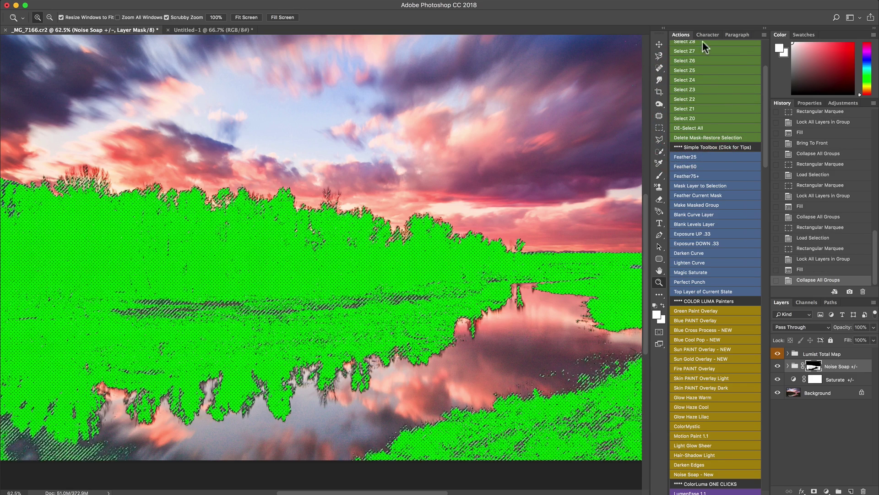
pyautogui.click(688, 158)
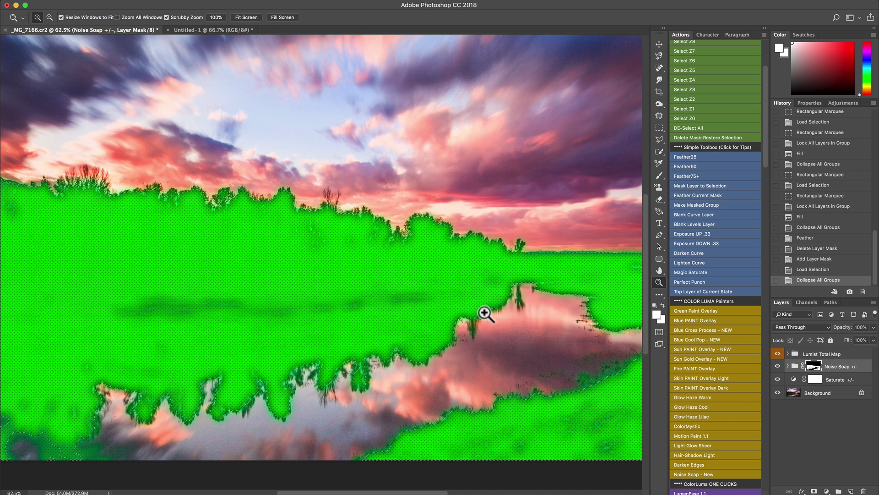
pyautogui.moveTo(487, 318); pyautogui.dragTo(458, 314)
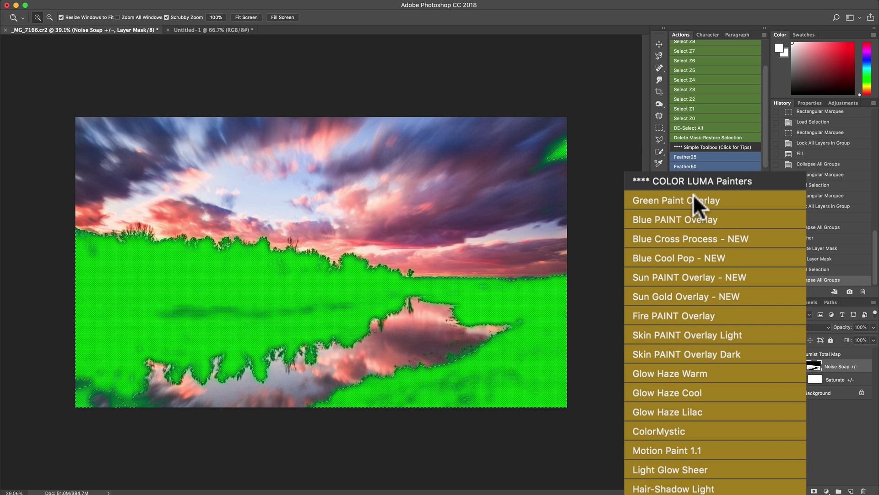
# - Apply the Green Paint Overlay action to the selected shadows and compare the trees and grass with its layer off and on
pyautogui.click(704, 310)
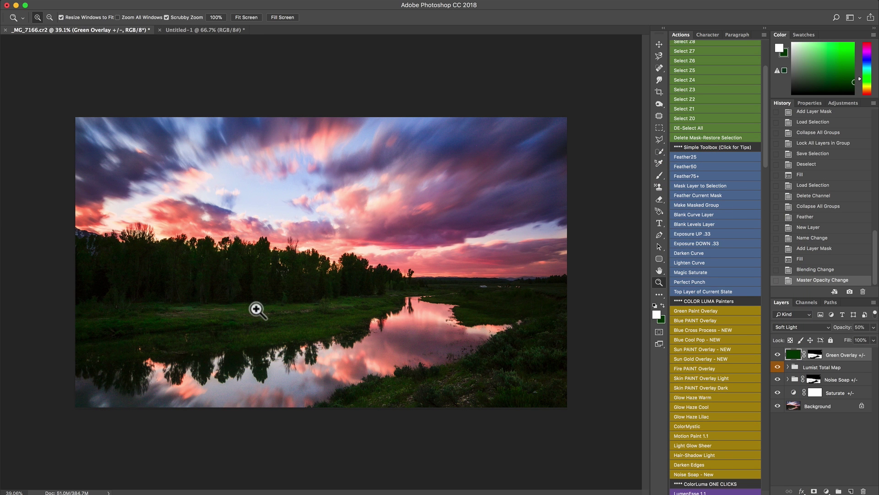
pyautogui.click(218, 298)
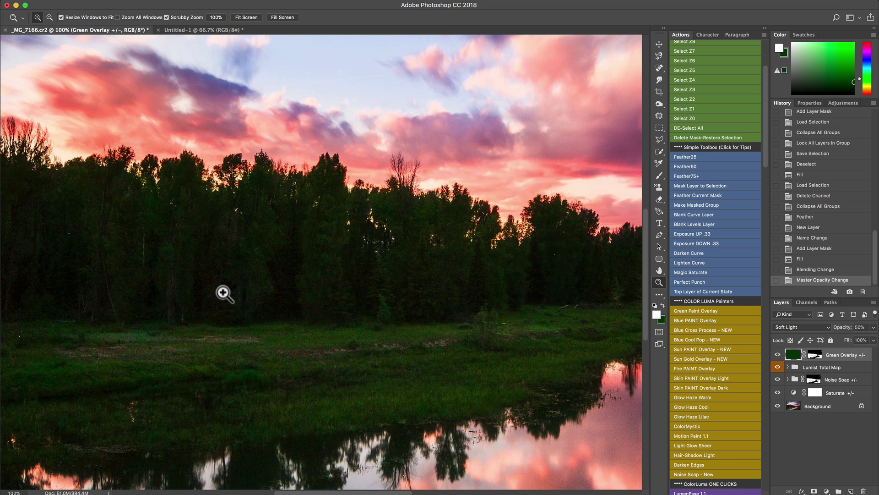
pyautogui.click(778, 355)
pyautogui.click(778, 355)
pyautogui.click(778, 356)
pyautogui.click(662, 188)
pyautogui.click(663, 187)
pyautogui.click(663, 188)
pyautogui.click(662, 187)
pyautogui.click(662, 188)
# - Examine the dark trees and grass close up and in a wider view with the Green Overlay layer off and on
pyautogui.click(251, 277)
pyautogui.press('space')
pyautogui.moveTo(210, 328); pyautogui.dragTo(466, 281)
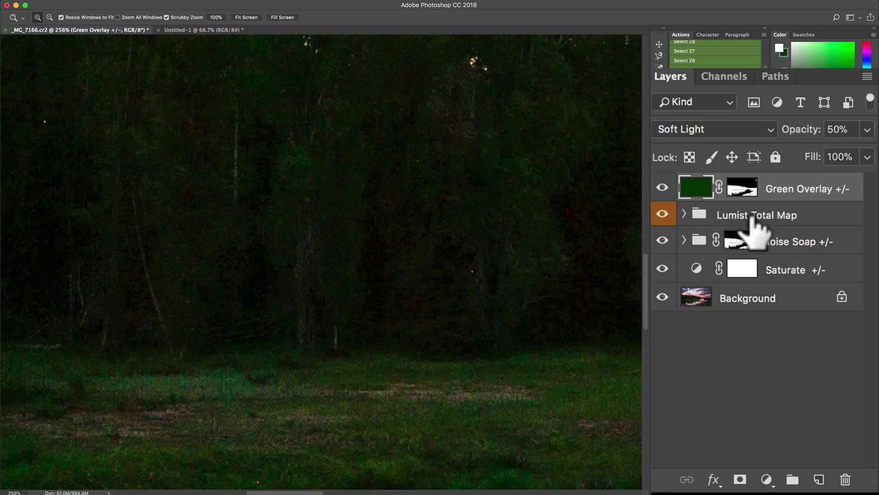
pyautogui.click(663, 187)
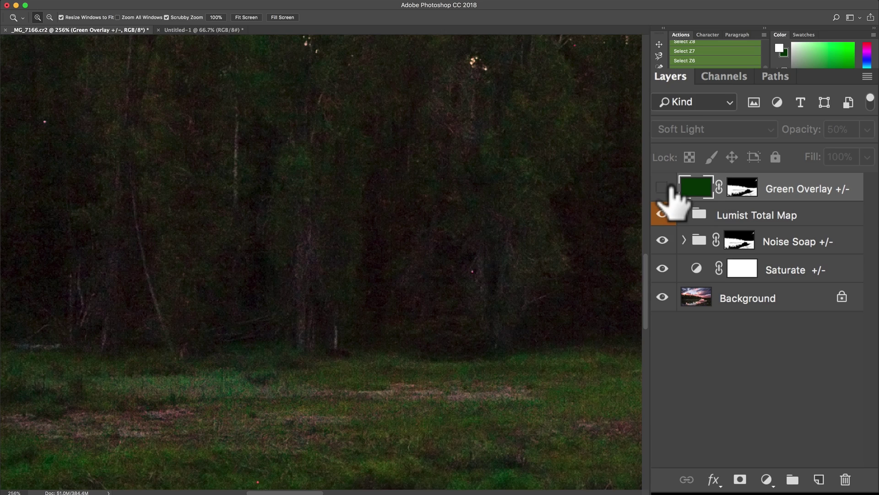
pyautogui.click(668, 189)
pyautogui.press('super+1')
pyautogui.press('super+0')
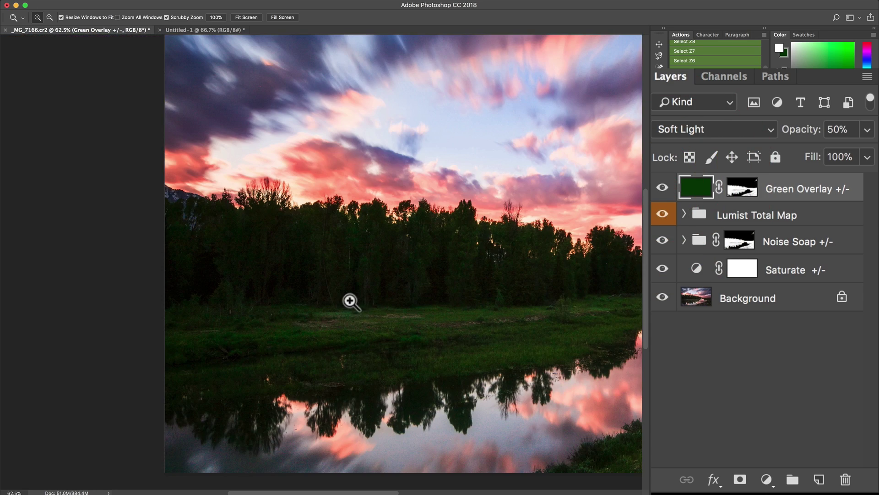
pyautogui.click(662, 187)
pyautogui.click(662, 188)
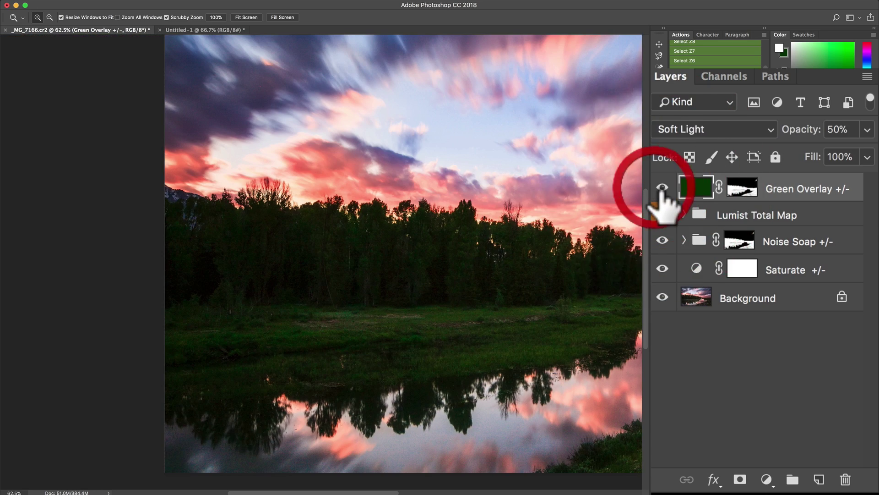
# - Lower the Green Overlay layer's opacity to 30% and compare the photo with the layer off and on
pyautogui.moveTo(808, 130); pyautogui.dragTo(788, 129)
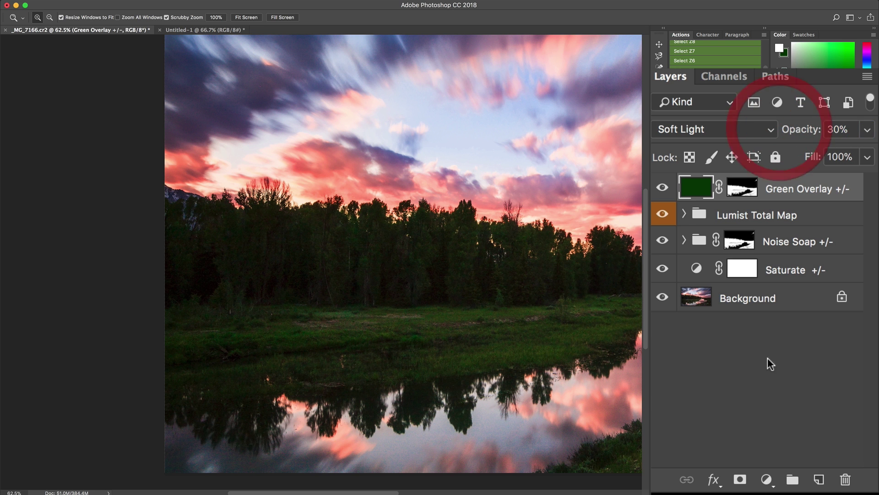
pyautogui.click(662, 188)
pyautogui.click(663, 188)
pyautogui.click(662, 188)
pyautogui.click(662, 188)
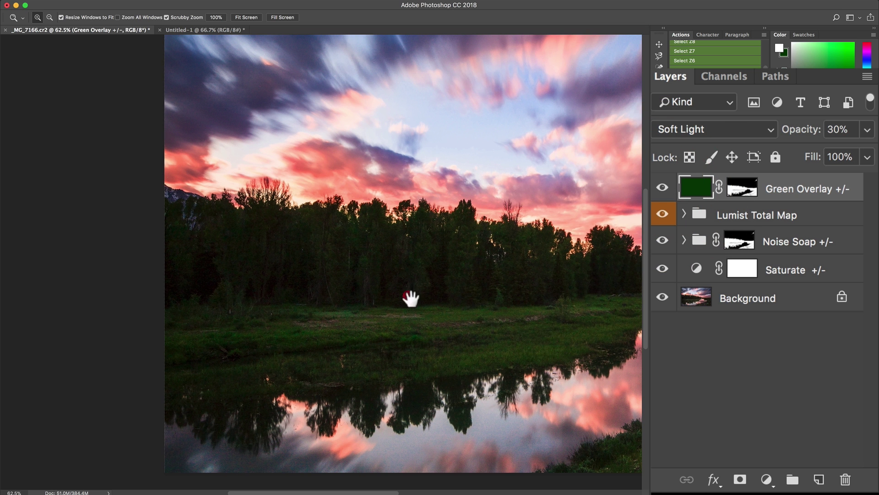
# - Compare the riverbank and grass with the Green Overlay layer off and on, and examine the noise in the water close up
pyautogui.moveTo(412, 298); pyautogui.dragTo(222, 250)
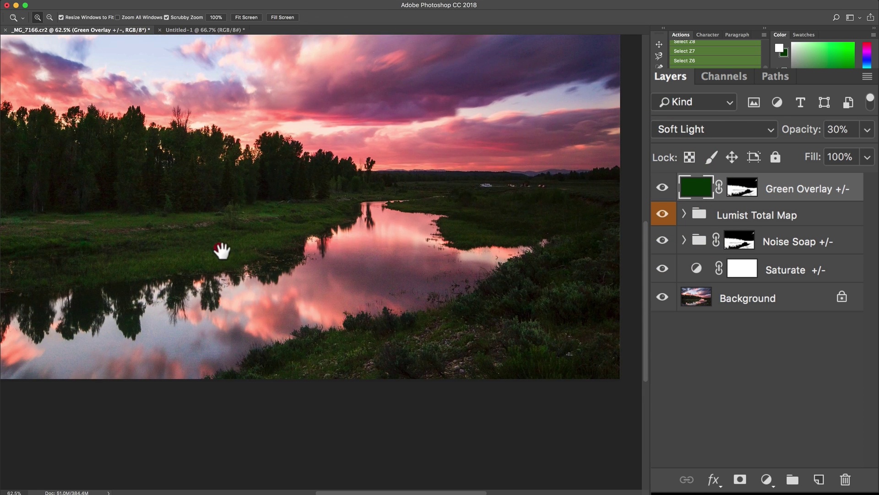
pyautogui.click(662, 188)
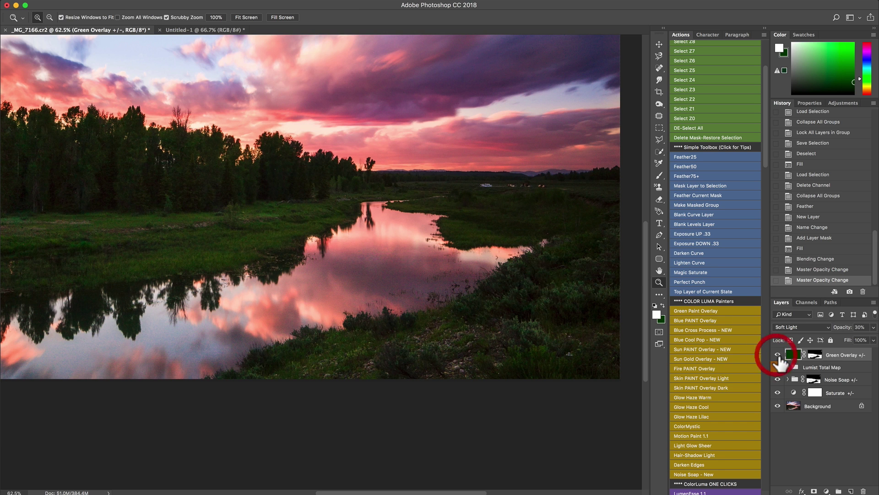
pyautogui.click(777, 355)
pyautogui.click(434, 270)
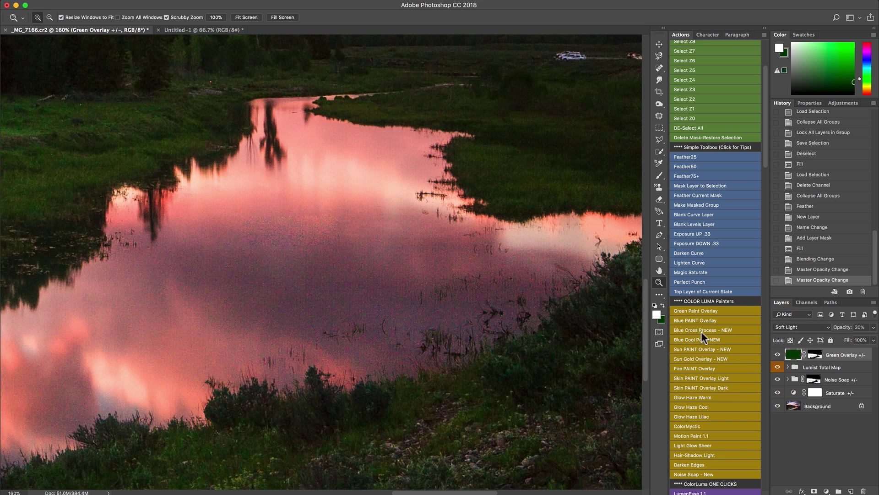
# - Paint white with the Brush on the Noise Soap mask over the river water to extend the noise reduction there
pyautogui.click(813, 378)
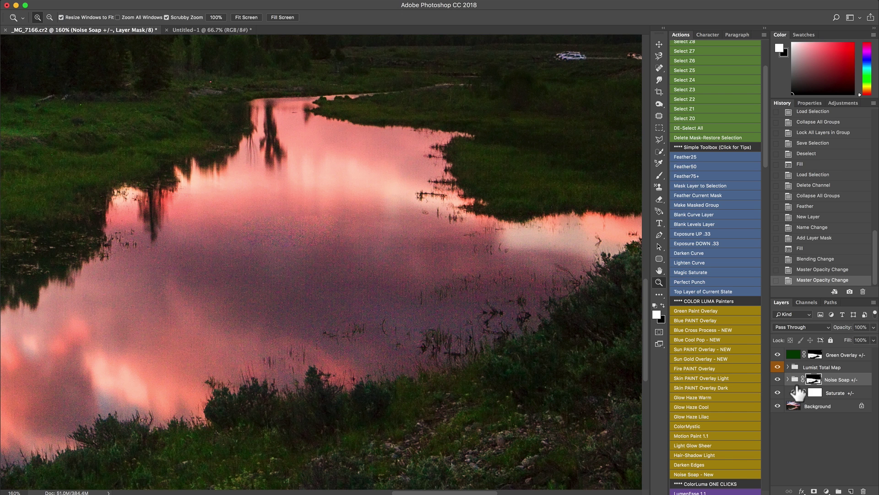
pyautogui.press('b')
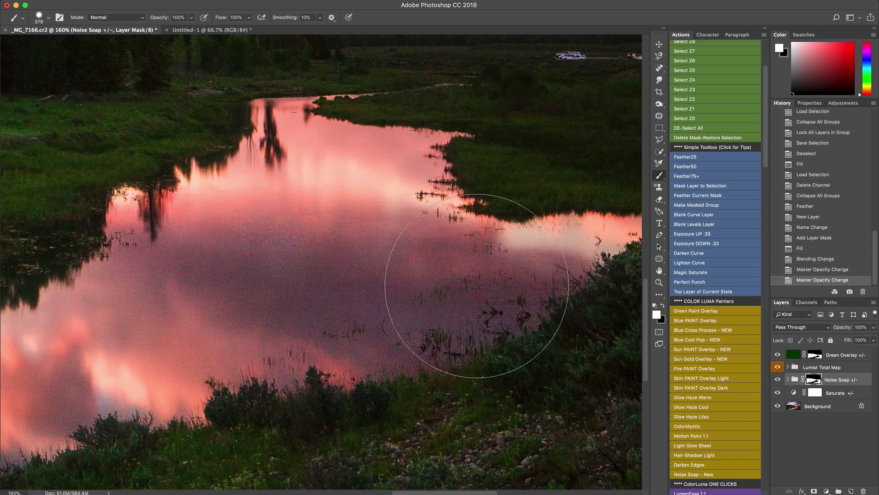
pyautogui.click(814, 379)
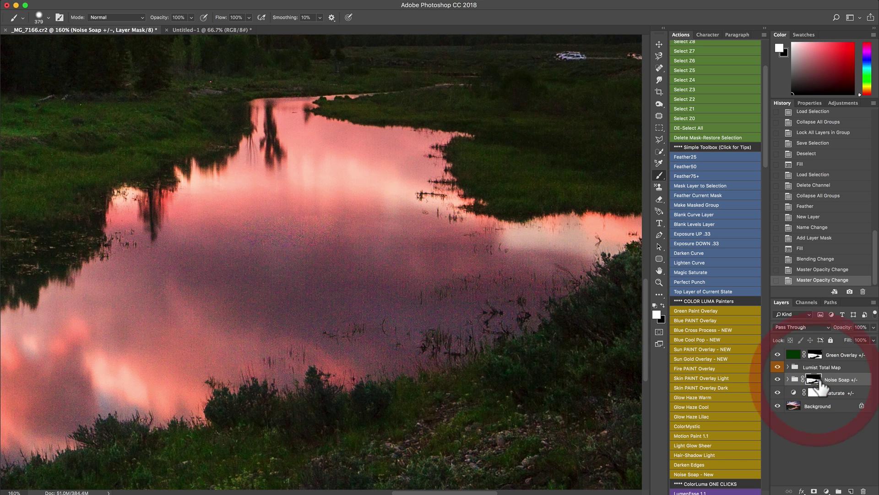
pyautogui.moveTo(426, 275)
pyautogui.mouseDown()
pyautogui.moveTo(359, 273)
pyautogui.moveTo(302, 250)
pyautogui.moveTo(342, 261)
pyautogui.moveTo(285, 261)
pyautogui.mouseUp()
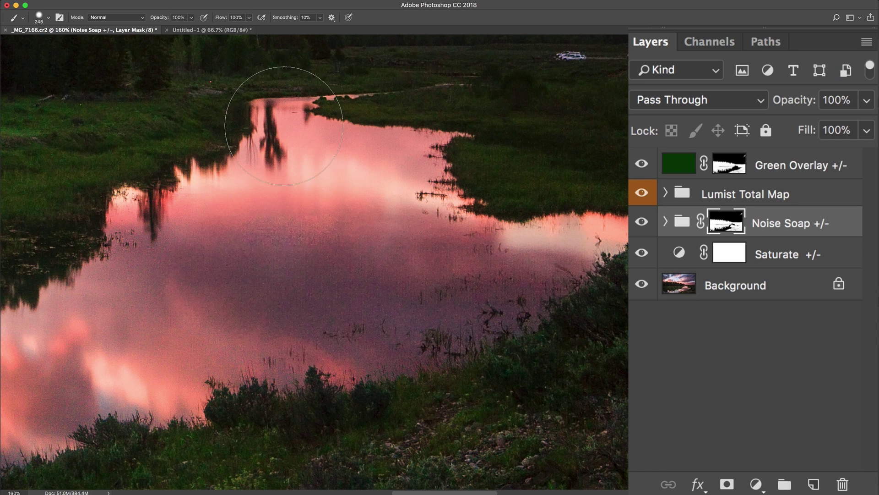
# - Check the smoothed water with the Noise Soap group's visibility toggled, and examine the whole photo
pyautogui.click(642, 193)
pyautogui.click(641, 222)
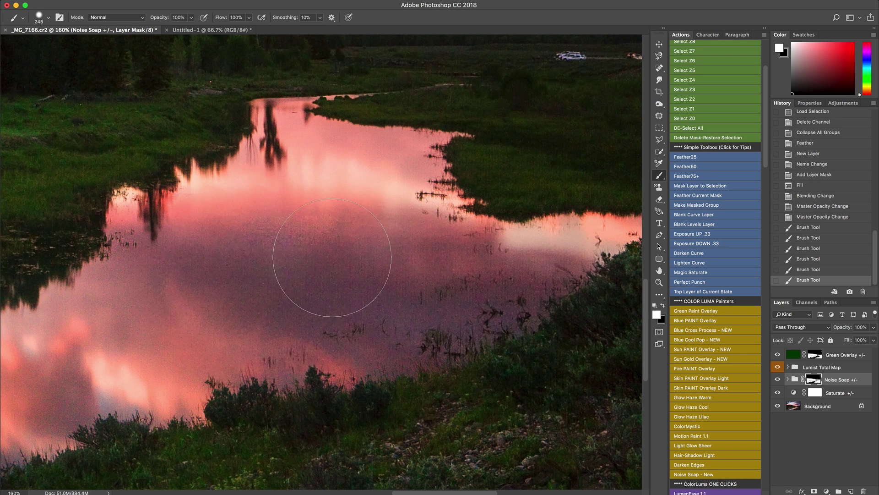
pyautogui.press(']')
pyautogui.press(']')
pyautogui.press(']')
pyautogui.press('[')
pyautogui.press('[')
pyautogui.press('[')
pyautogui.scroll(-5, 440, 235)
pyautogui.scroll(3, 398, 239)
pyautogui.scroll(-2, 398, 239)
pyautogui.scroll(2, 402, 236)
pyautogui.scroll(-2, 394, 242)
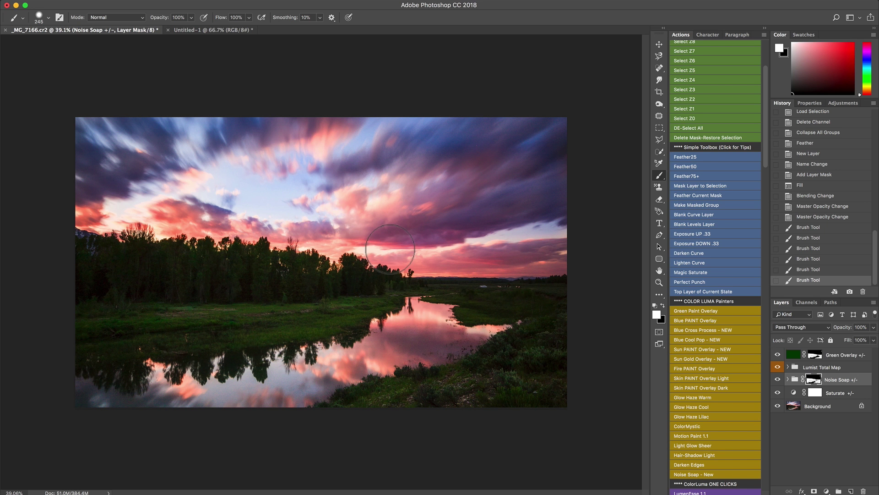
# - Update the tone map of the edited photo with the REFRESH Map action and view it across the whole image
pyautogui.scroll(5, 765, 140)
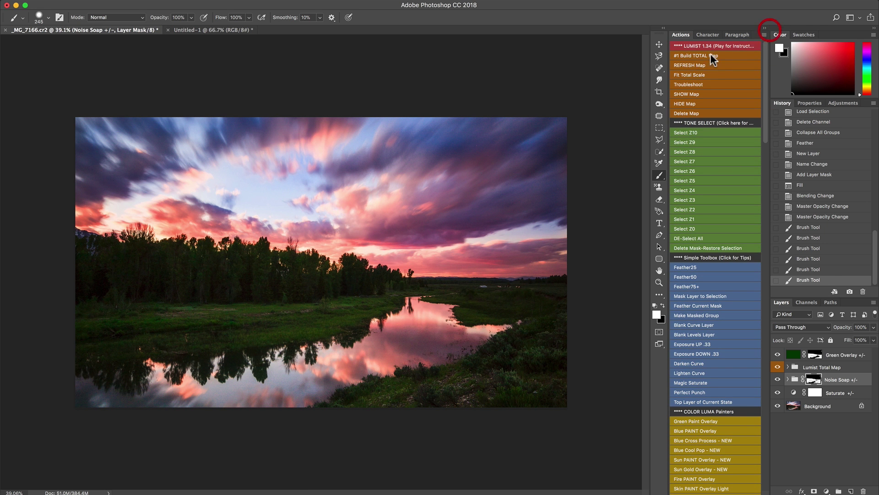
pyautogui.click(691, 65)
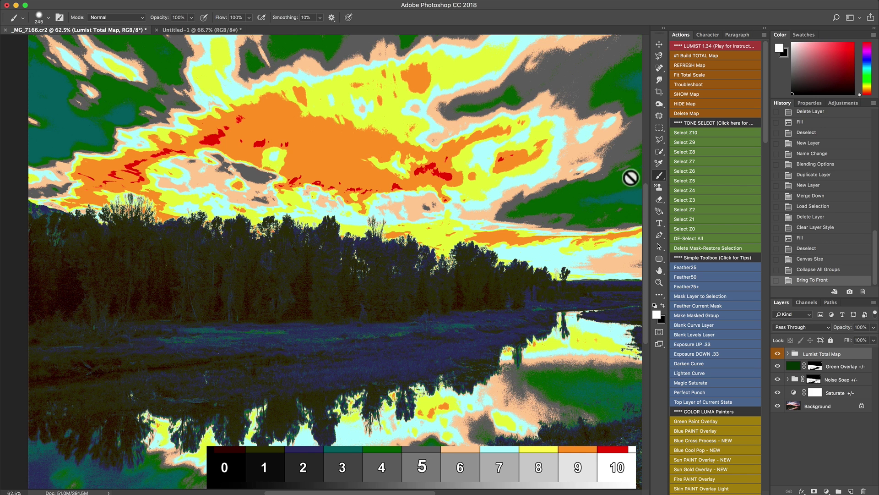
pyautogui.scroll(-2, 583, 132)
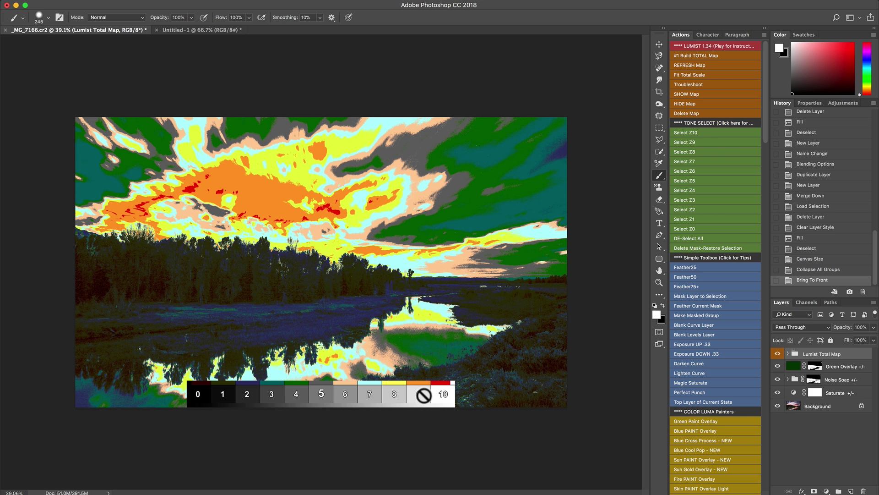
# - Select the bright tone zones Z9 and Z10 with Feather50 softening and hide the tone map
pyautogui.click(695, 141)
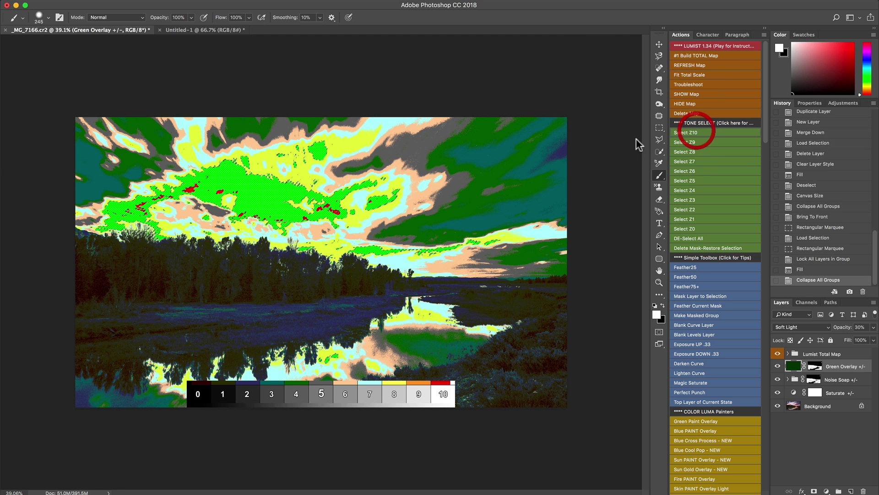
pyautogui.click(687, 276)
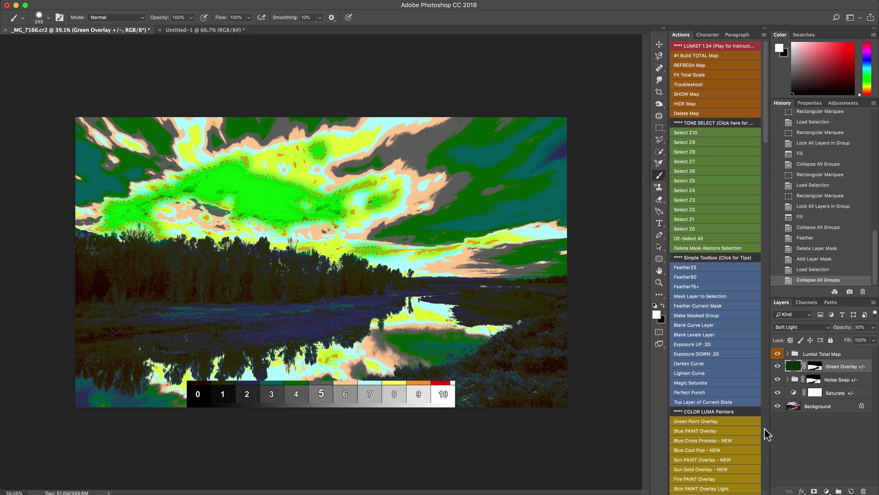
pyautogui.scroll(3, 139, 157)
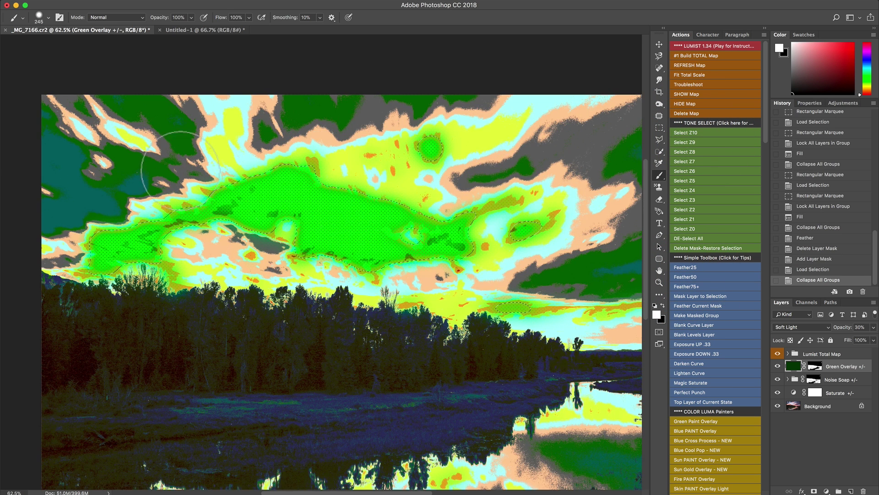
pyautogui.click(687, 103)
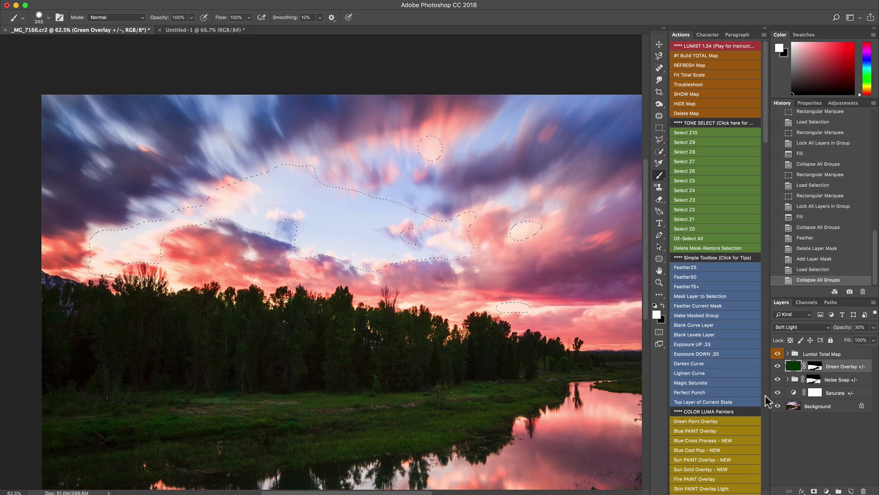
# - Apply the Darken Curve action to the selected sky highlights and compare the photo with its layer off and on
pyautogui.click(700, 362)
pyautogui.click(778, 354)
pyautogui.click(778, 355)
pyautogui.click(778, 355)
pyautogui.click(778, 355)
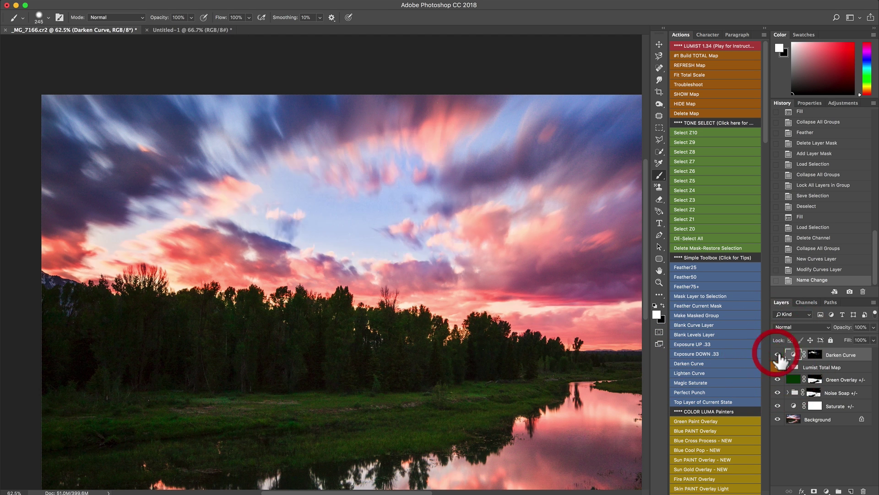
pyautogui.click(778, 355)
pyautogui.click(778, 355)
pyautogui.scroll(-3, 423, 308)
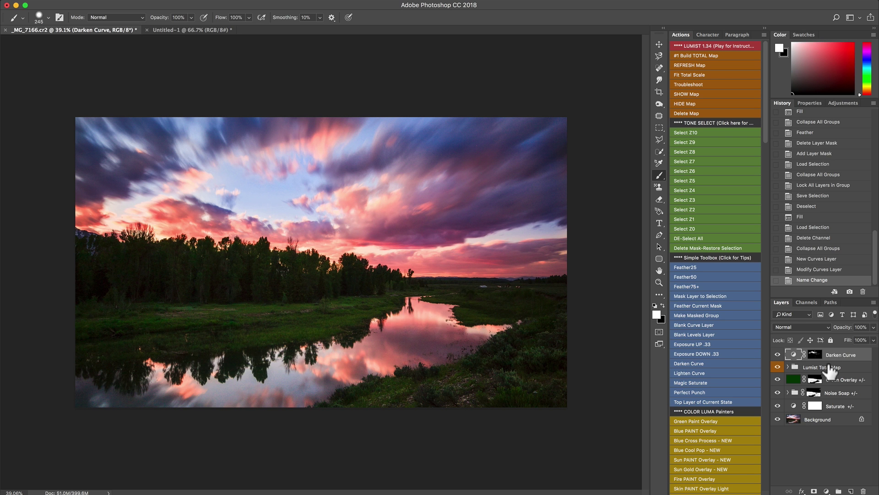
# - Save a history snapshot of the current edit and compare it with Snapshot 1, returning to the new snapshot
pyautogui.click(850, 292)
pyautogui.moveTo(874, 271); pyautogui.dragTo(854, 98)
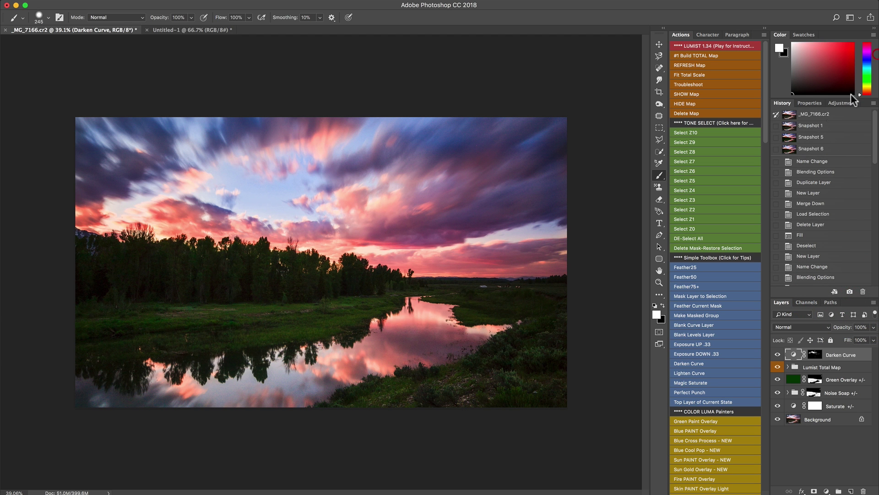
pyautogui.click(818, 126)
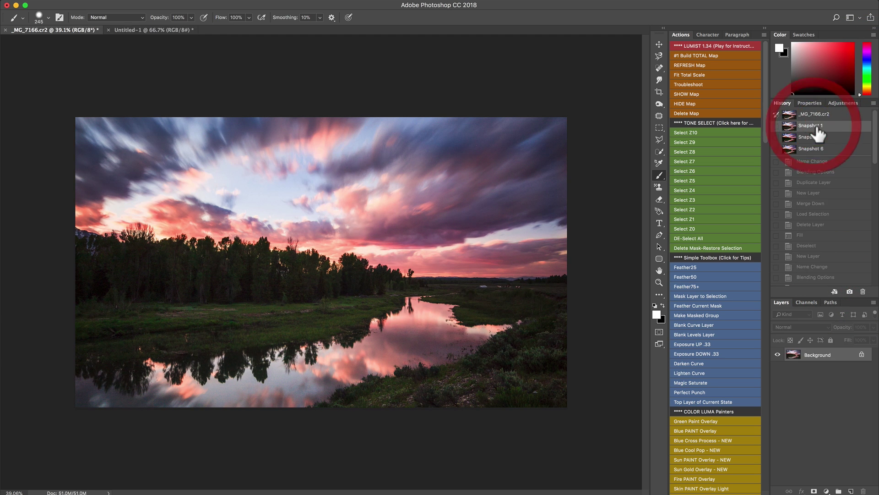
pyautogui.click(817, 148)
pyautogui.scroll(3, 328, 247)
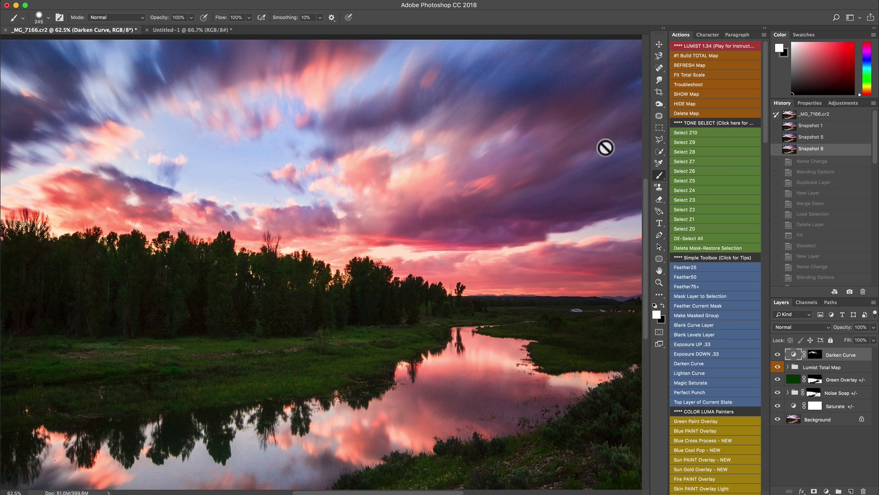
# - Show the tone map to select zones Z7 to Z10 with Feather50 softening, and hide the map
pyautogui.click(686, 94)
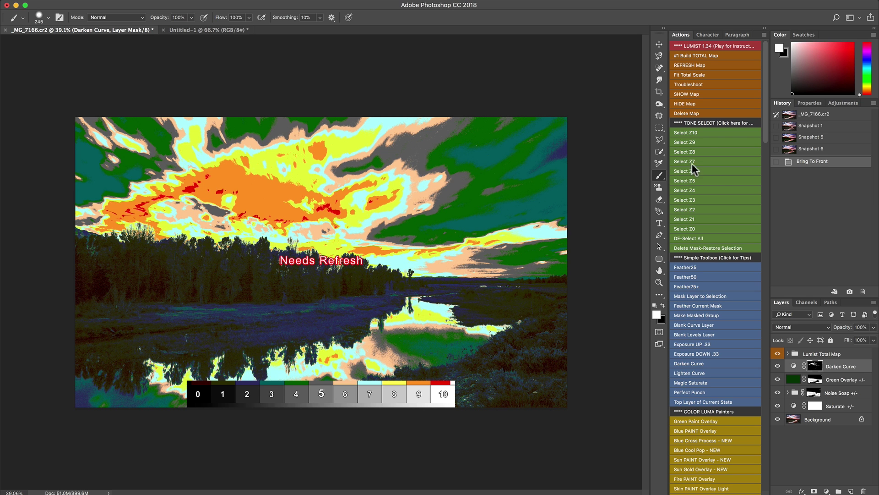
pyautogui.click(692, 142)
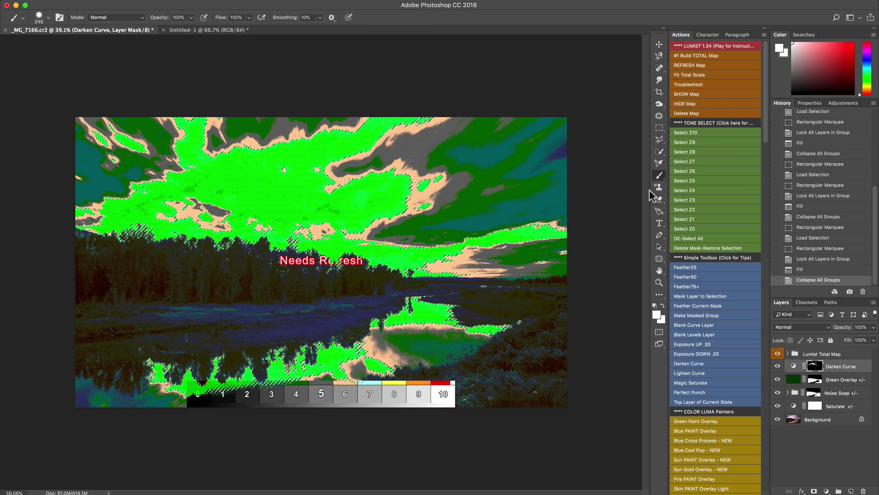
pyautogui.click(687, 276)
pyautogui.click(693, 105)
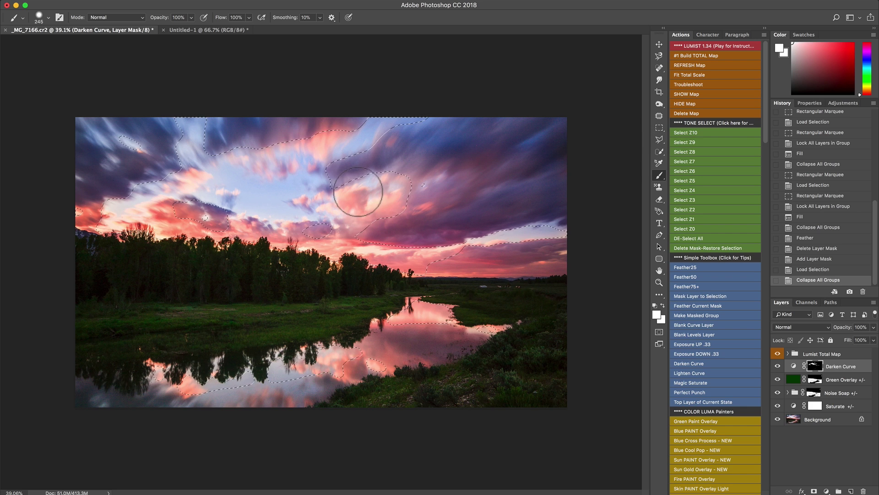
# - Apply the Sun PAINT Overlay - NEW action to the selected sky and water highlights
pyautogui.scroll(3, 321, 232)
pyautogui.scroll(-2, 353, 220)
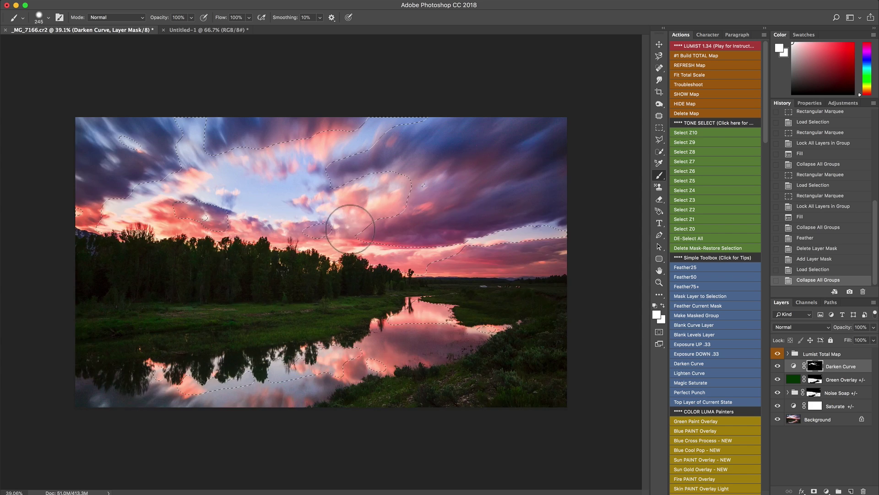
pyautogui.scroll(2, 355, 232)
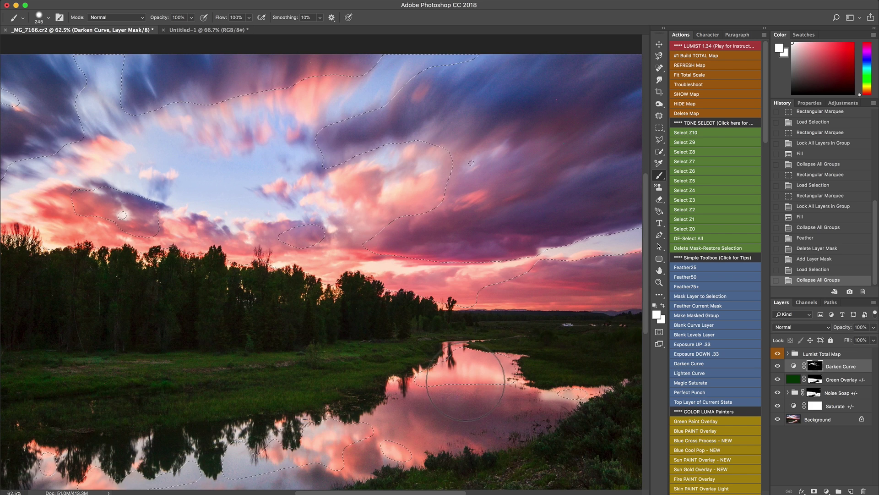
pyautogui.scroll(-3, 723, 417)
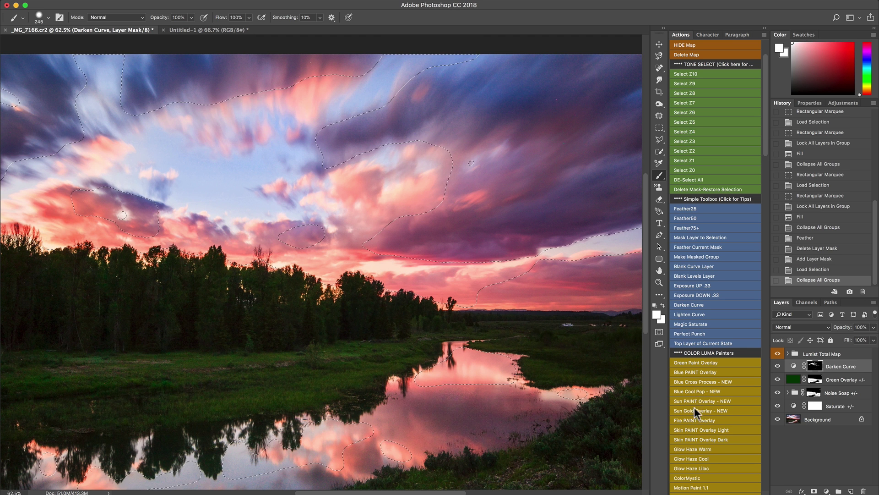
pyautogui.click(694, 399)
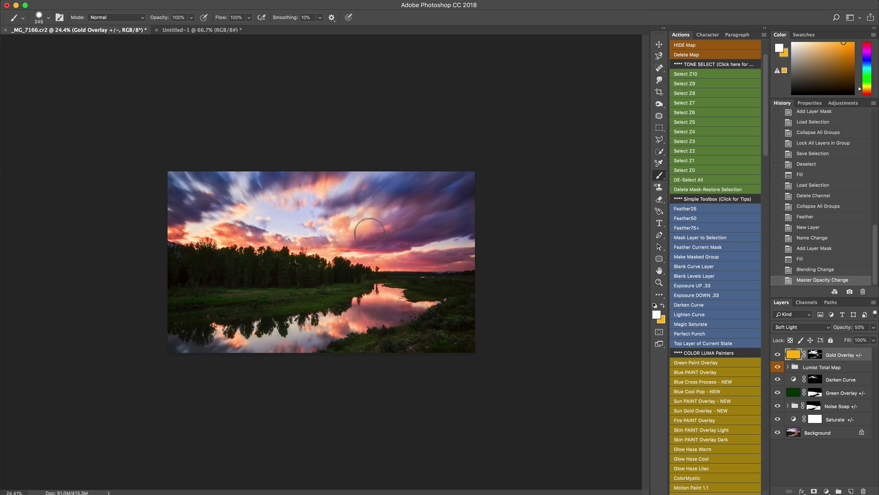
pyautogui.press('super+plus')
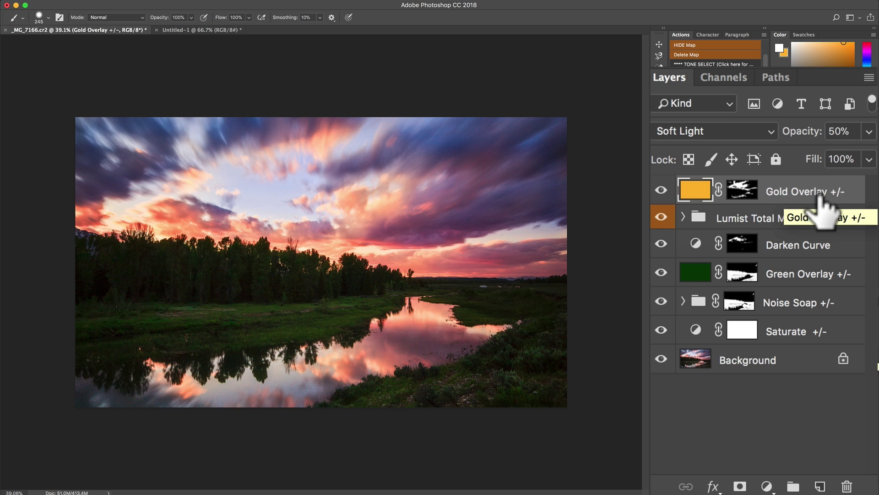
# - Restore the selection from the Gold Overlay layer with the Delete Mask-Restore Selection action and hide that layer
pyautogui.click(796, 196)
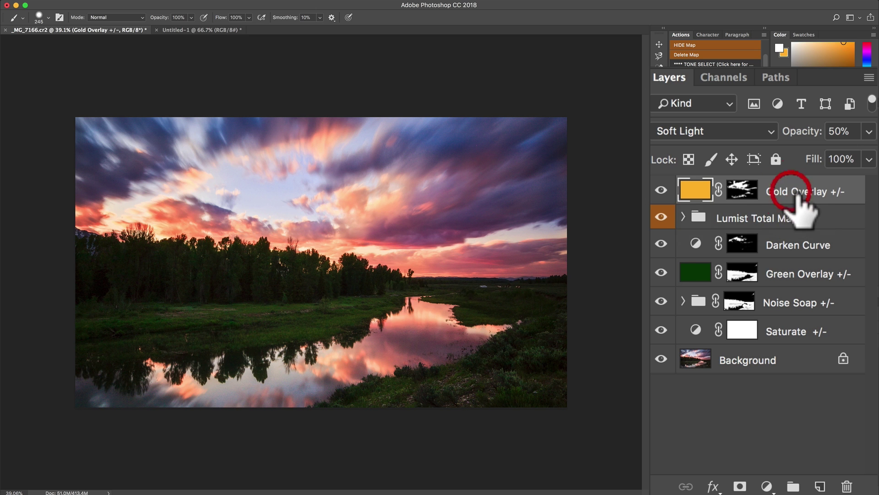
pyautogui.click(706, 188)
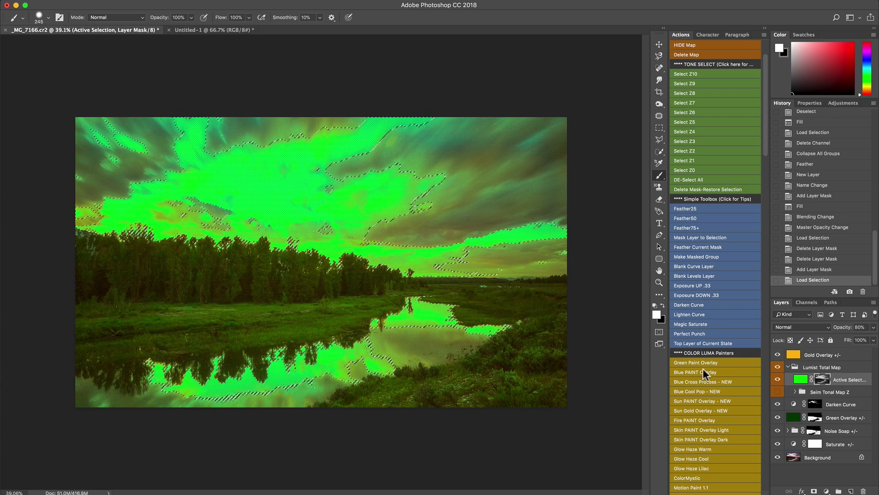
pyautogui.click(778, 354)
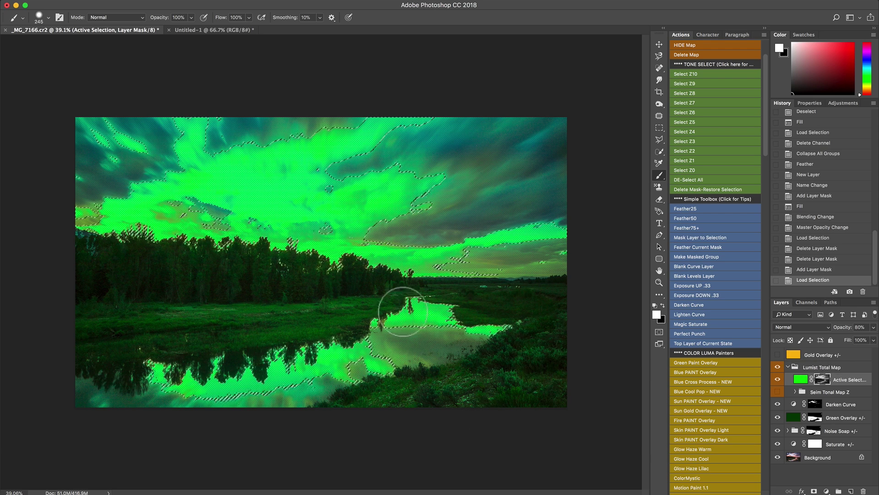
# - Apply the Fire PAINT Overlay action to the restored selection and compare the photo with the yellow Gold Overlay layer on and off
pyautogui.click(699, 418)
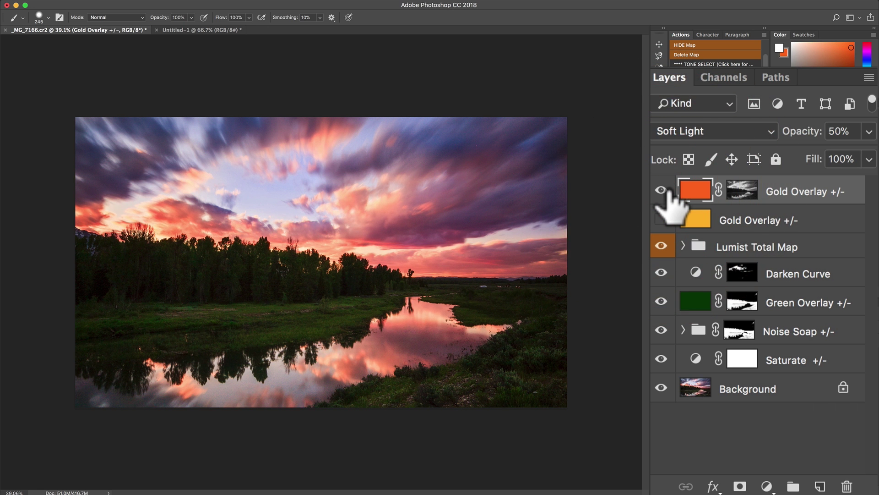
pyautogui.click(662, 219)
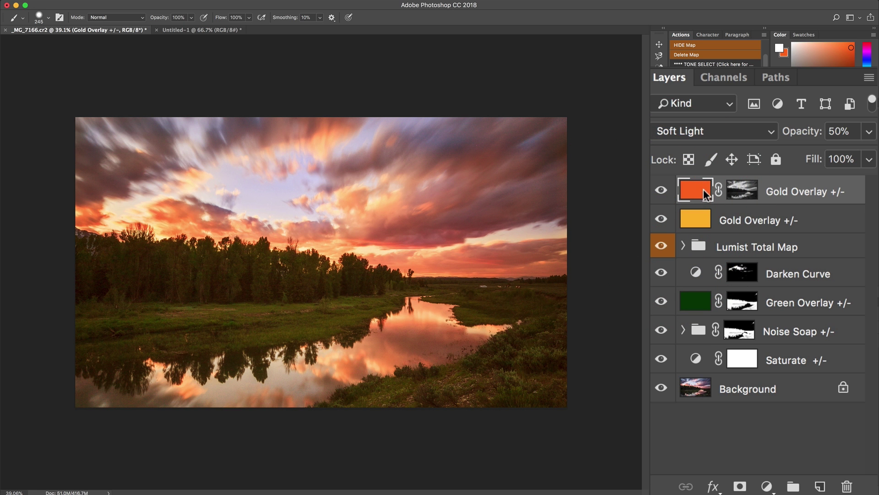
pyautogui.click(662, 220)
pyautogui.click(662, 219)
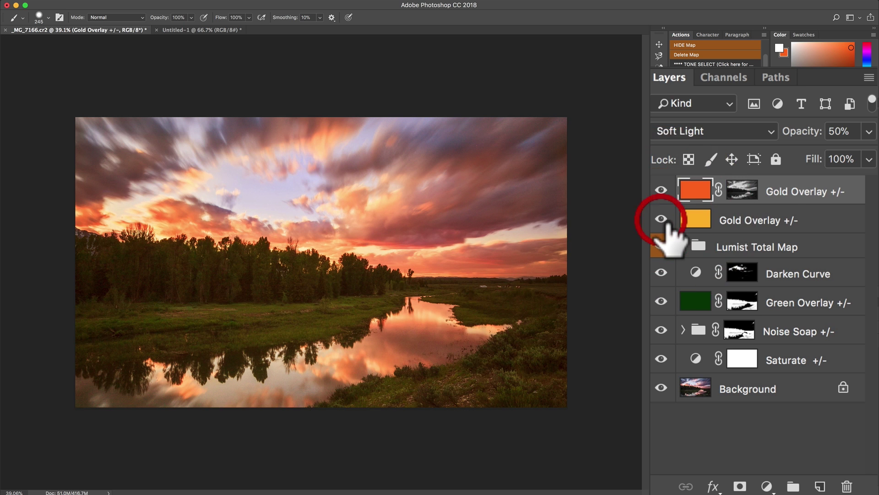
# - Hide and delete the yellow Gold Overlay layer, and select the remaining orange Gold Overlay layer
pyautogui.click(661, 219)
pyautogui.click(769, 220)
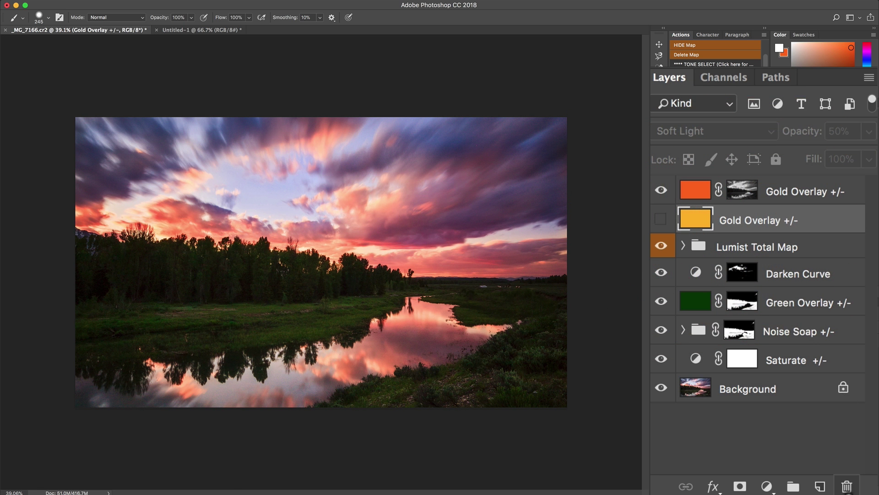
pyautogui.click(846, 486)
pyautogui.click(508, 174)
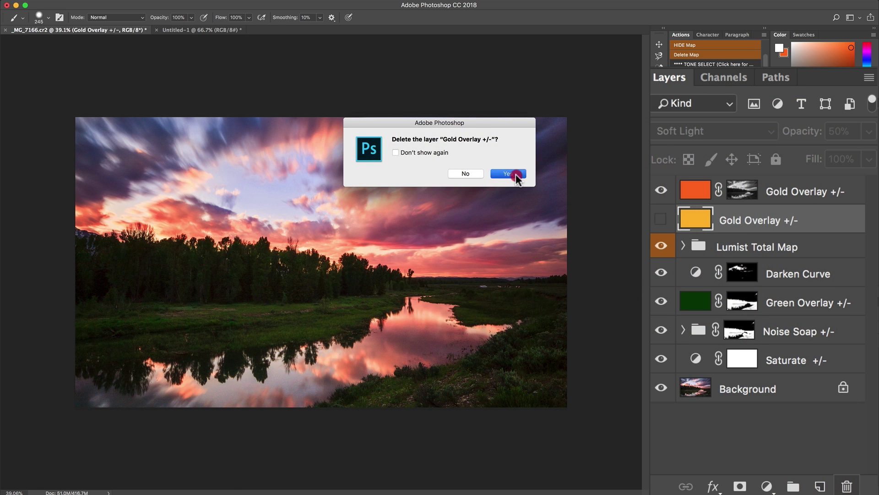
pyautogui.click(814, 192)
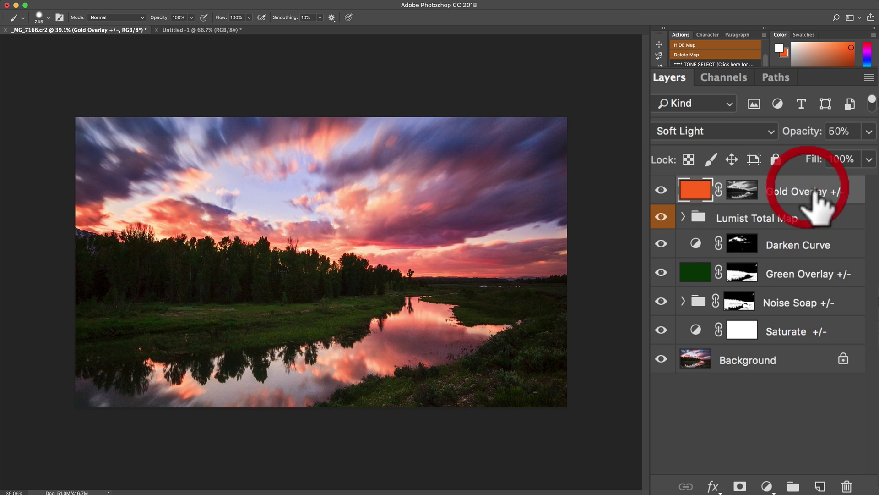
# - Compare the photo with the orange Gold Overlay layer on and off, and set its opacity to 48%
pyautogui.click(661, 191)
pyautogui.click(661, 191)
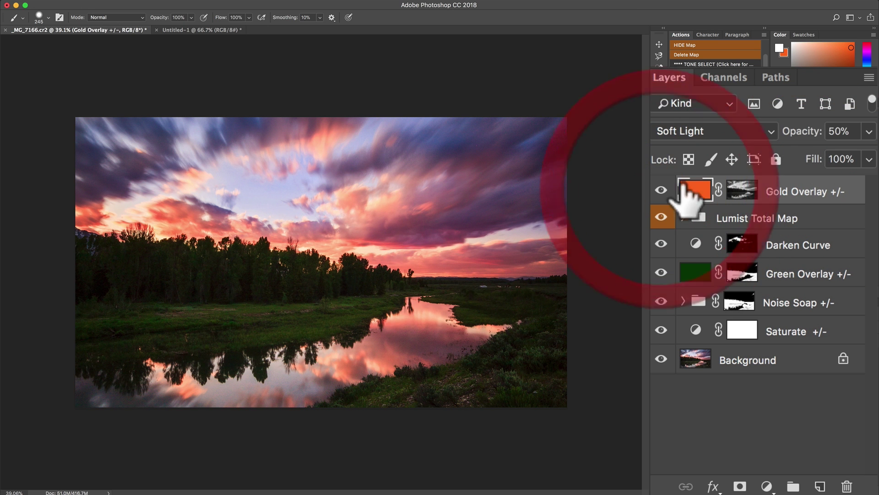
pyautogui.moveTo(807, 136)
pyautogui.mouseDown()
pyautogui.moveTo(792, 139)
pyautogui.moveTo(809, 143)
pyautogui.moveTo(812, 134)
pyautogui.moveTo(805, 137)
pyautogui.mouseUp()
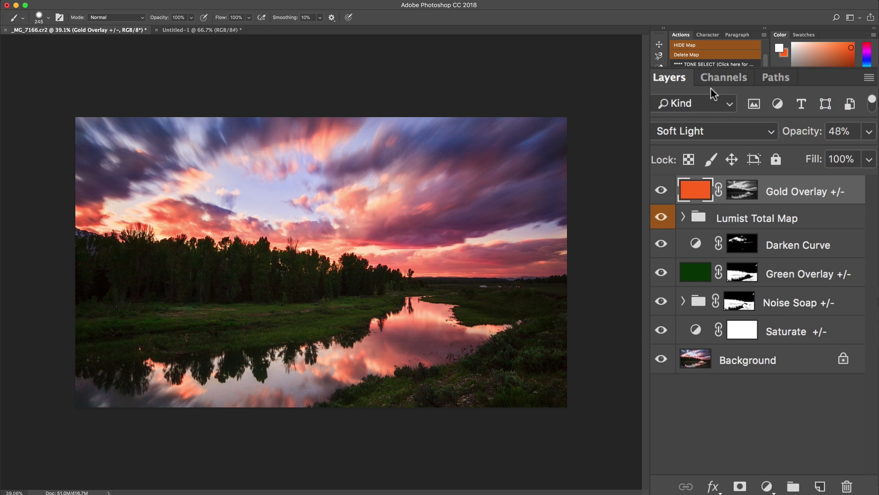
# - Check the tone map, hide it, and select zones Z3 to Z6 with Feather50 softening
pyautogui.scroll(1, 690, 52)
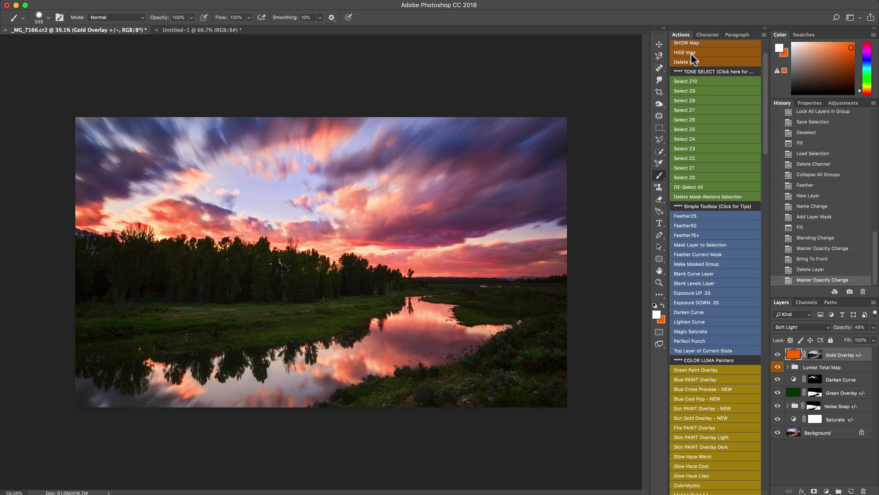
pyautogui.click(686, 44)
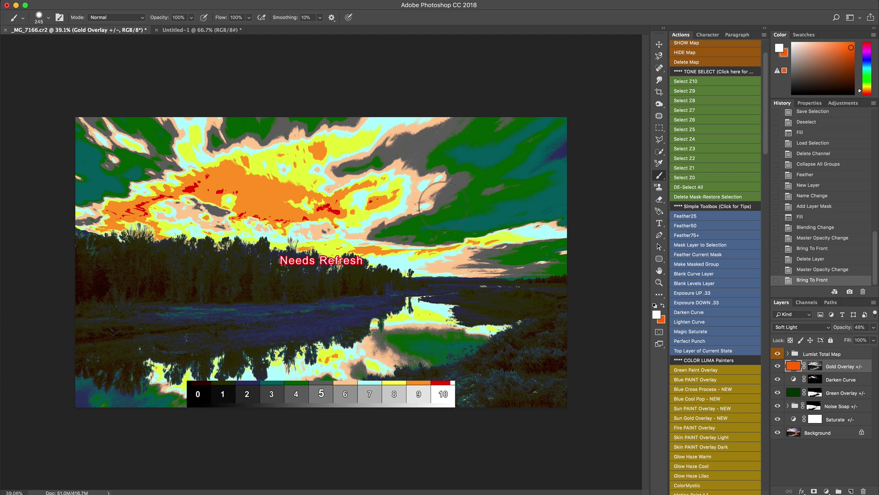
pyautogui.click(691, 51)
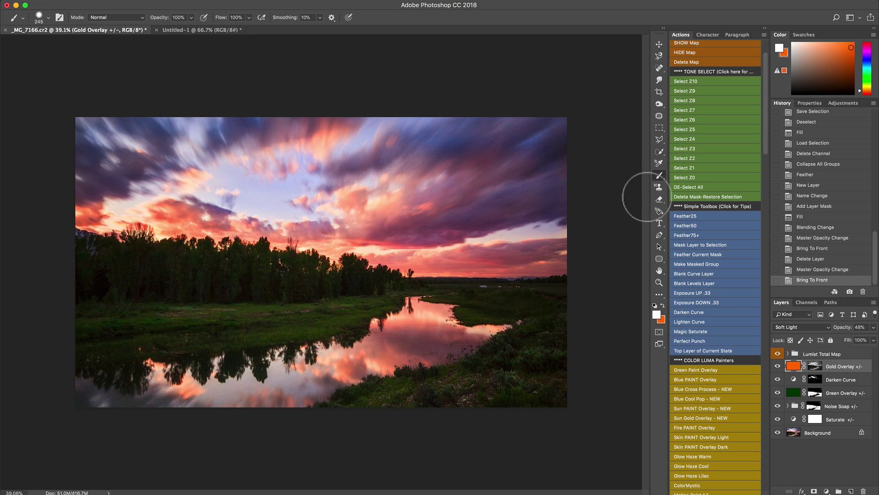
pyautogui.click(693, 137)
pyautogui.click(691, 120)
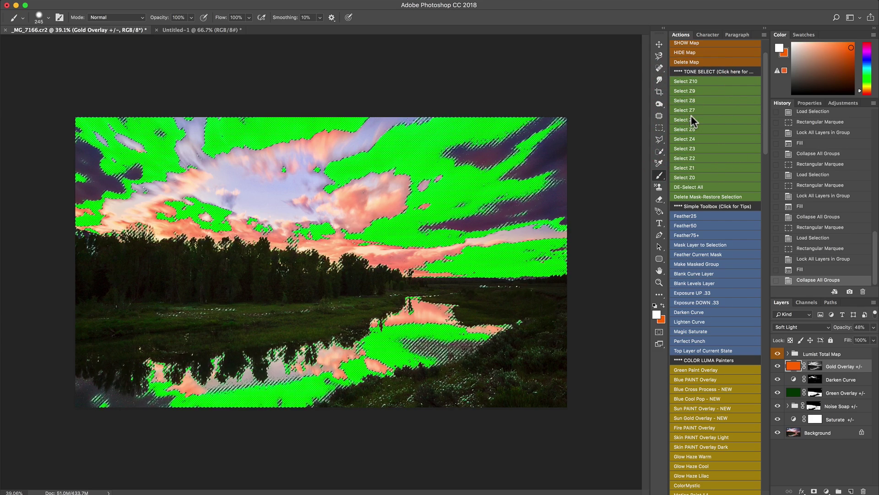
pyautogui.click(692, 148)
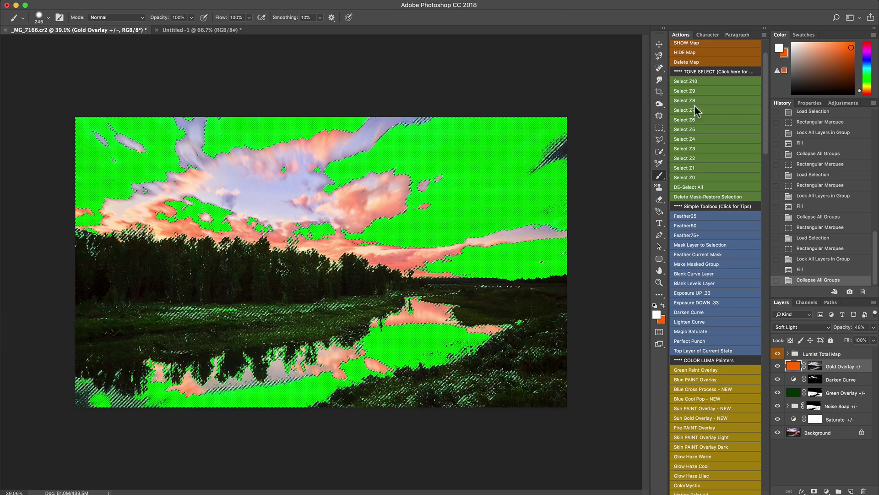
pyautogui.click(691, 226)
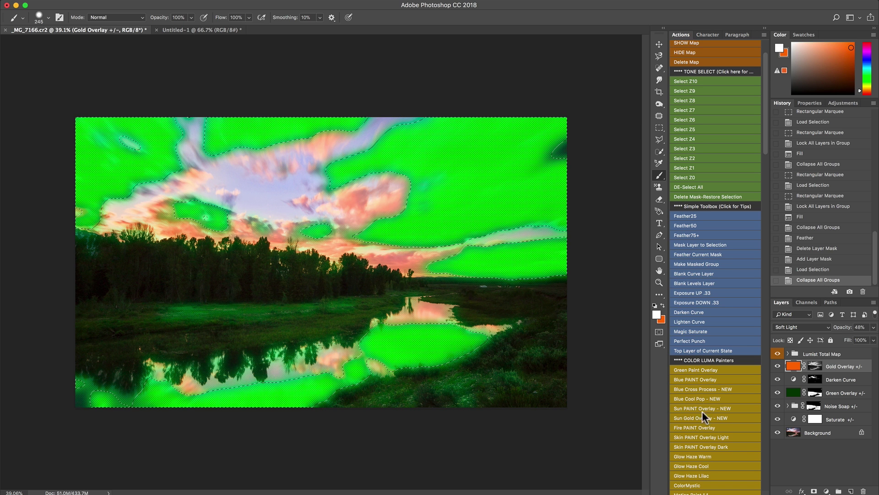
# - Apply the Glow Haze Lilac action to the selection and set its layer opacity to 19%, comparing it on and off
pyautogui.scroll(-2, 710, 444)
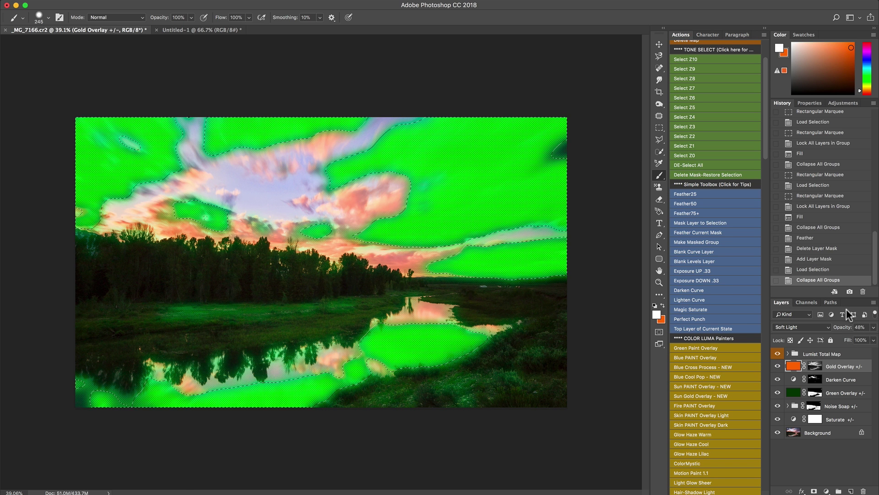
pyautogui.click(696, 453)
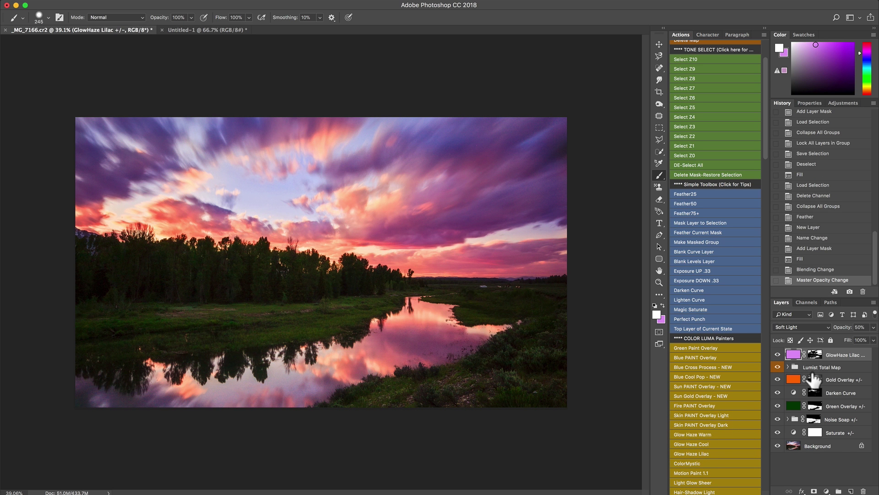
pyautogui.click(777, 354)
pyautogui.click(782, 357)
pyautogui.moveTo(851, 328); pyautogui.dragTo(835, 328)
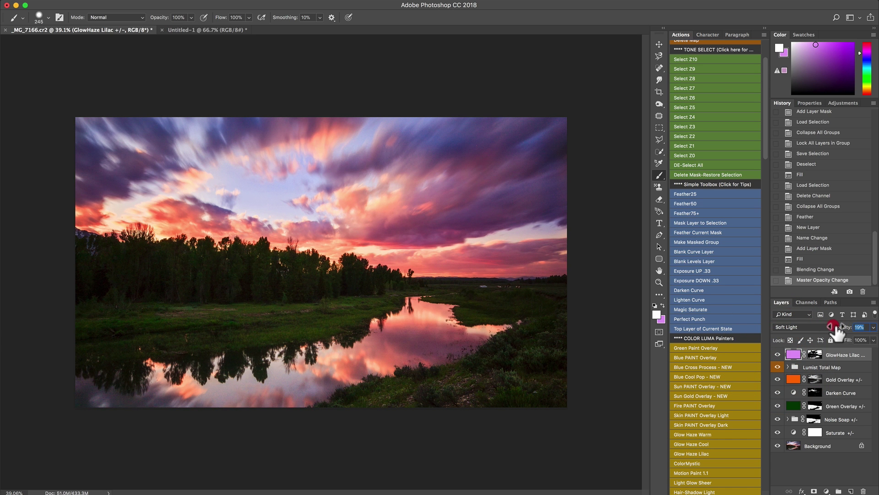
pyautogui.moveTo(836, 327); pyautogui.dragTo(837, 328)
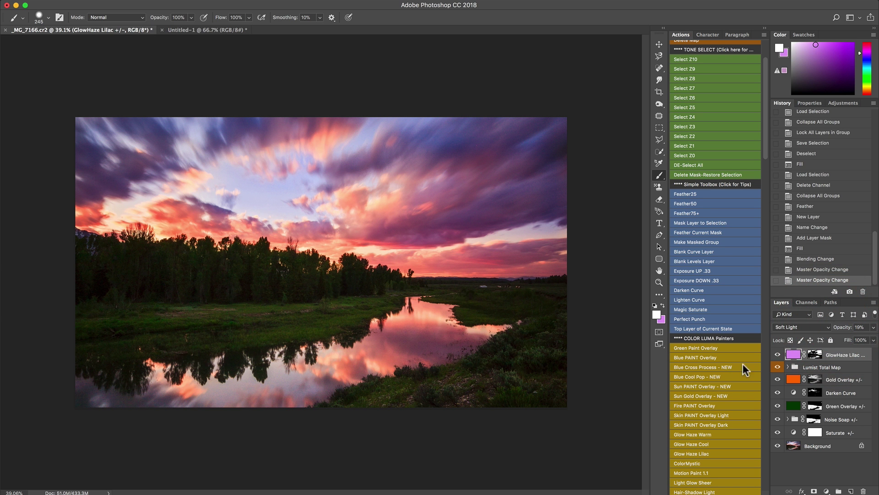
pyautogui.click(778, 354)
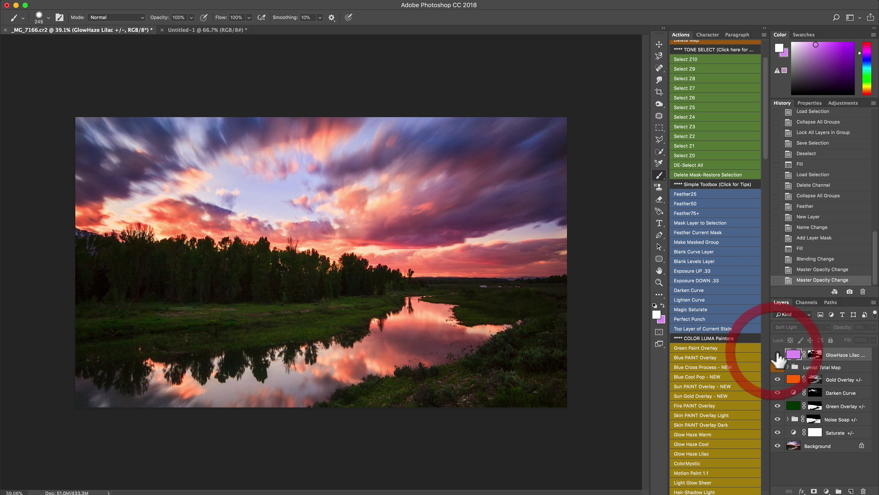
# - Show the tone map and select zones Z5 to Z9 with Feather50 softening
pyautogui.scroll(3, 235, 291)
pyautogui.scroll(-5, 331, 297)
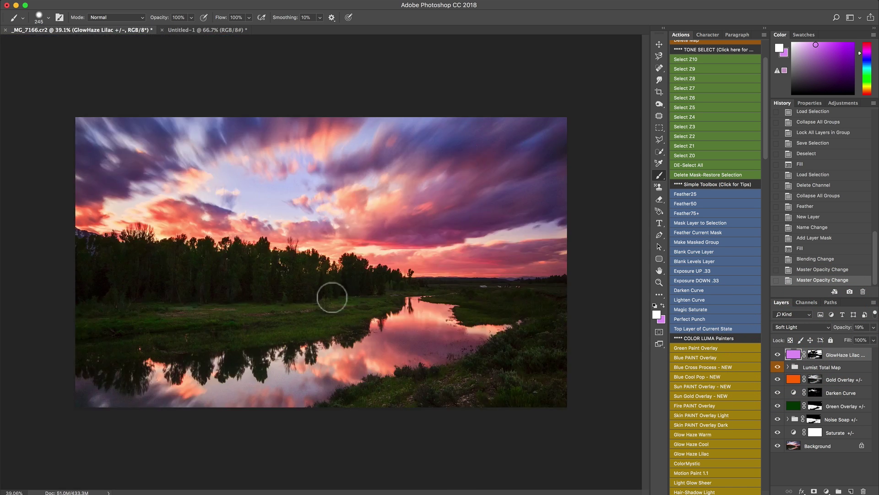
pyautogui.scroll(3, 332, 297)
pyautogui.scroll(-2, 705, 450)
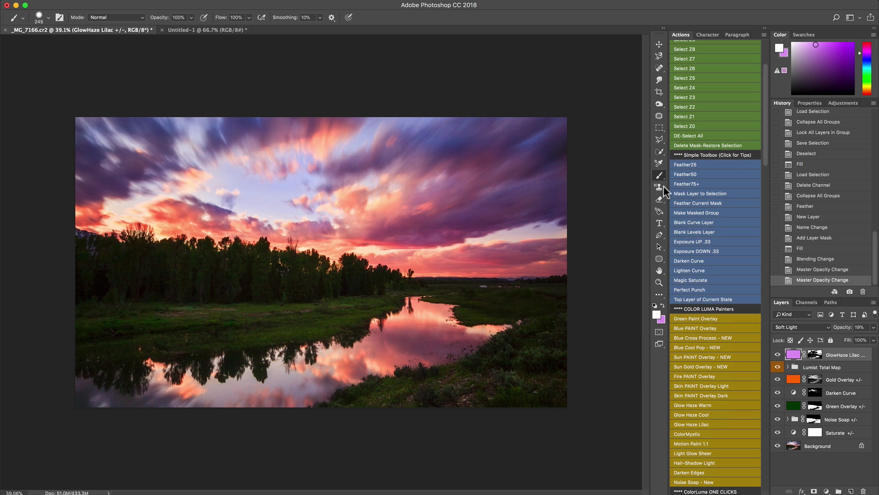
pyautogui.moveTo(765, 156); pyautogui.dragTo(751, 75)
pyautogui.click(694, 95)
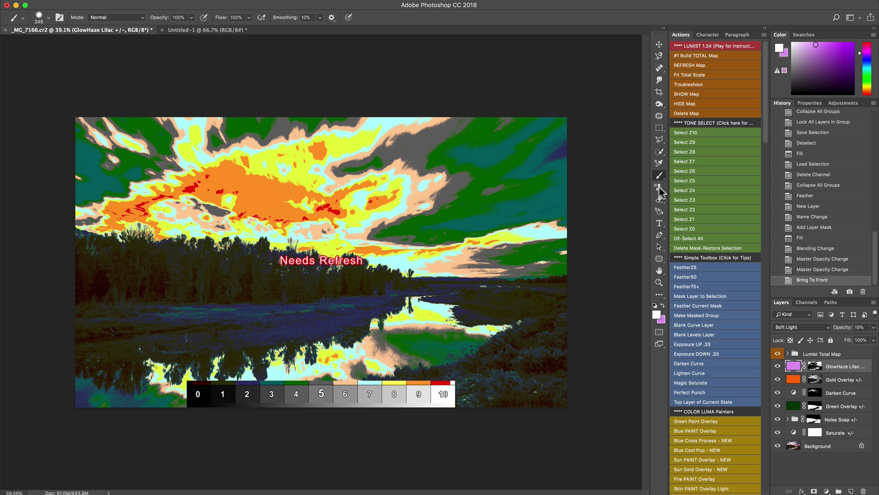
pyautogui.click(691, 180)
pyautogui.click(684, 153)
pyautogui.click(688, 143)
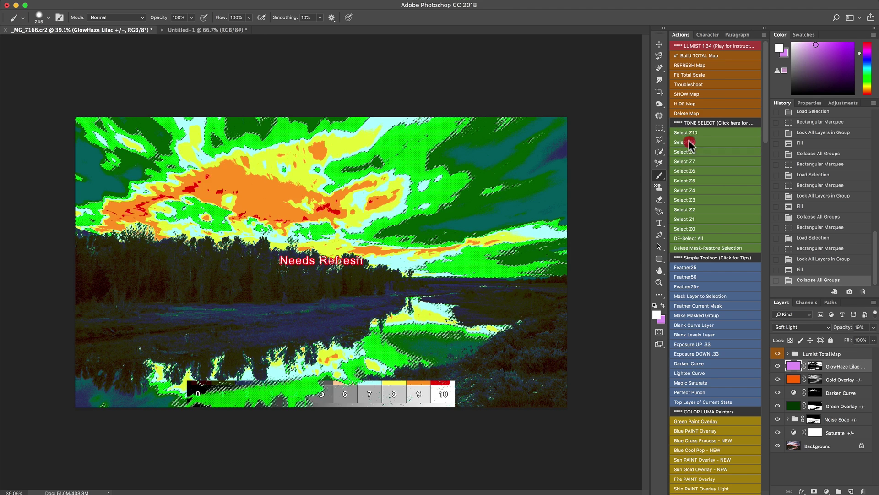
pyautogui.click(689, 273)
# - Try the Motion Paint 1.1 action on the selected tones, compare it on and off, and delete its group with contents
pyautogui.scroll(-10, 722, 439)
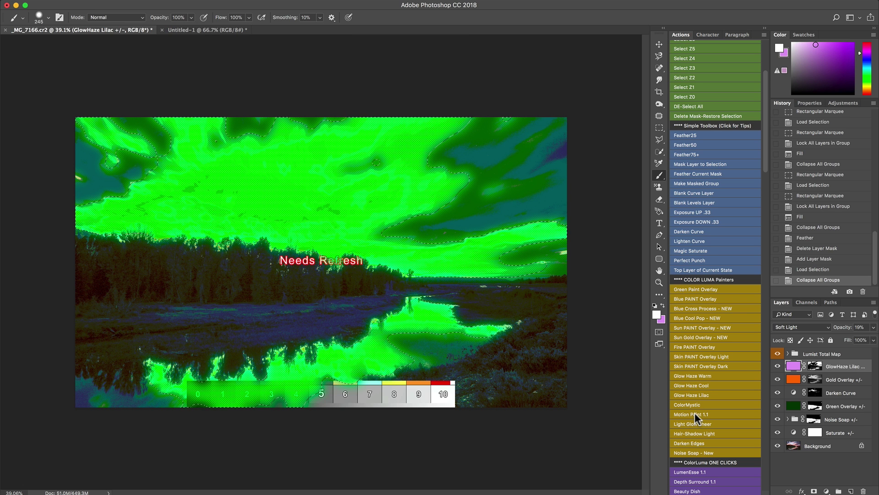
pyautogui.click(694, 413)
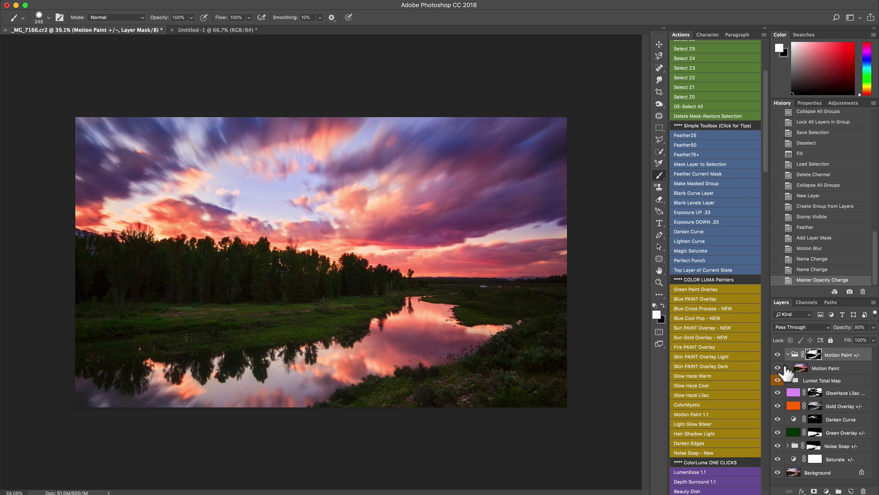
pyautogui.click(778, 355)
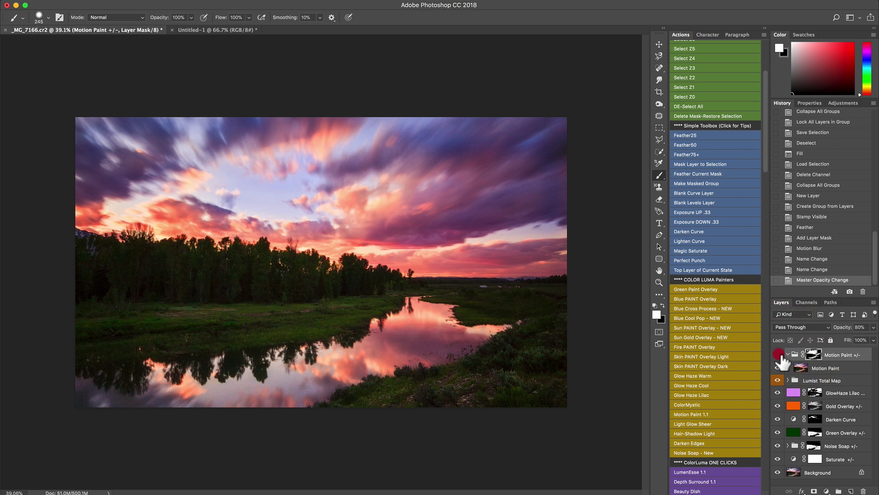
pyautogui.click(793, 354)
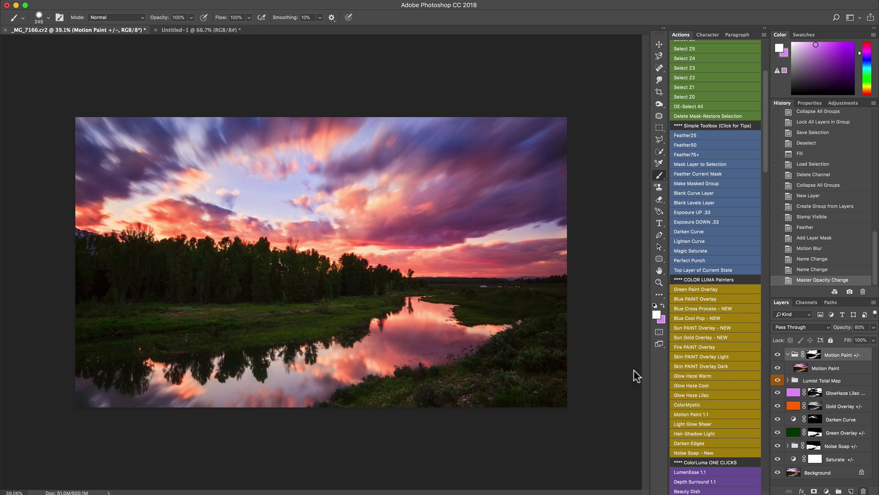
pyautogui.press('super+plus')
pyautogui.click(863, 490)
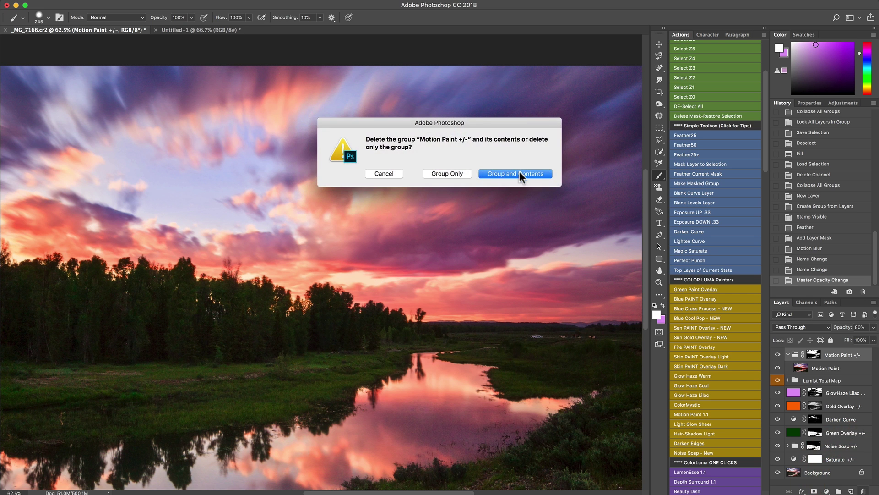
pyautogui.click(503, 172)
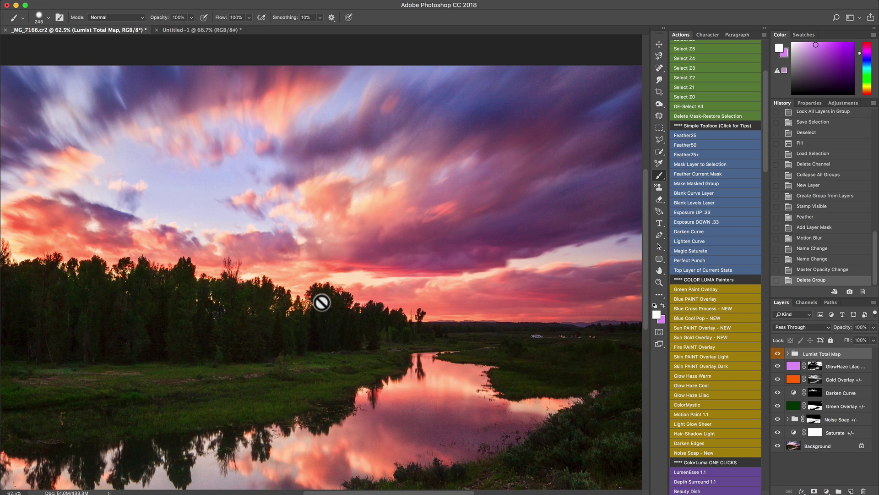
# - Try the ColorMystic action on the whole photo and delete the resulting group with its contents
pyautogui.scroll(-1, 407, 307)
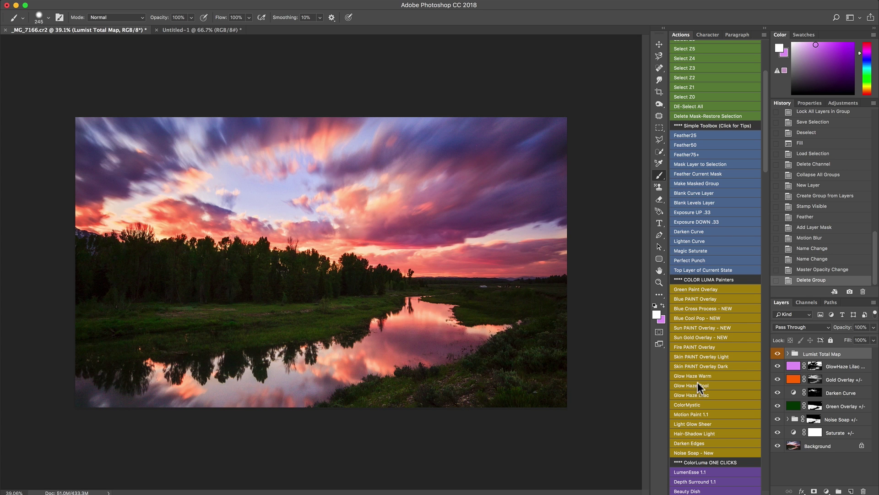
pyautogui.scroll(-3, 702, 386)
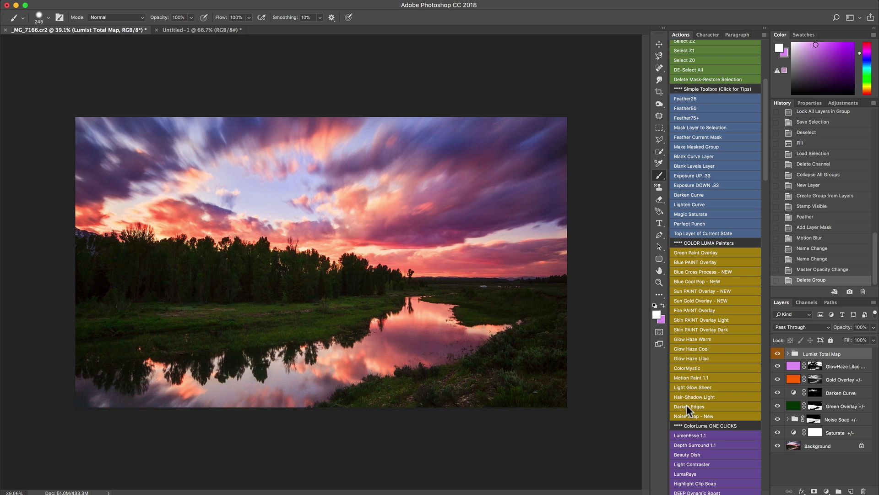
pyautogui.click(689, 368)
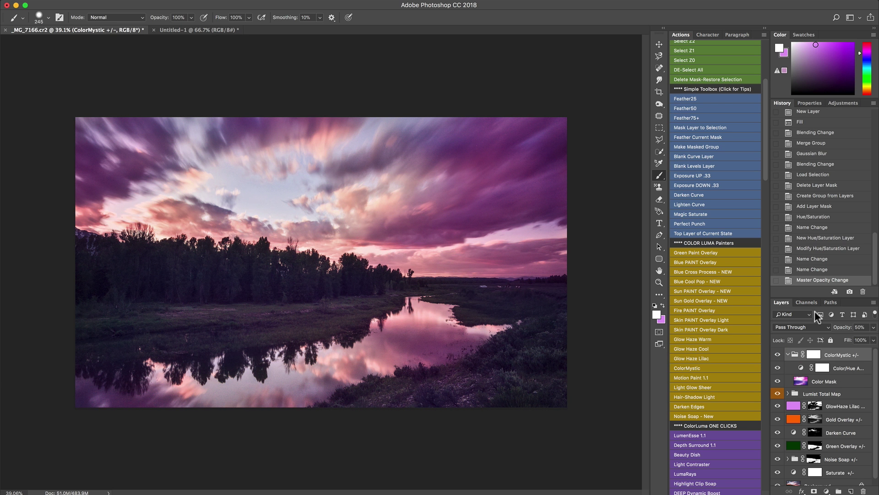
pyautogui.click(864, 491)
pyautogui.click(518, 173)
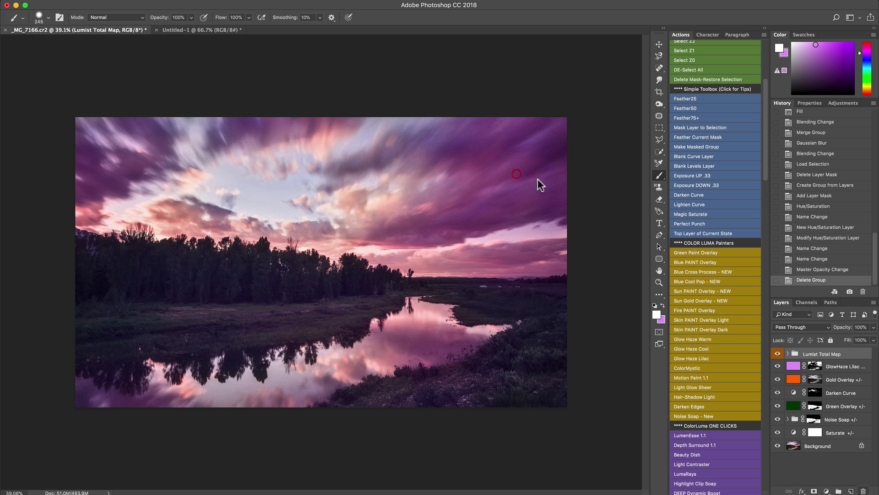
# - Try the Light Glow Sheer action at 23% opacity on the whole photo and delete the Light Overlay layer
pyautogui.click(709, 392)
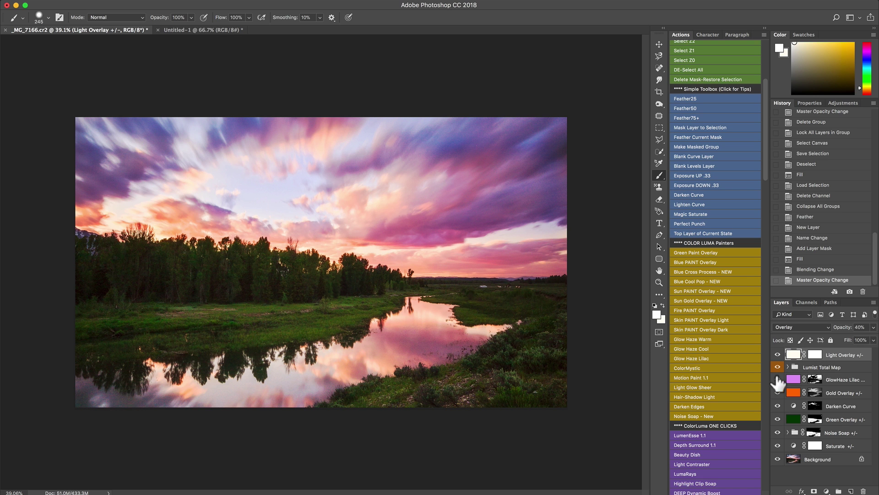
pyautogui.moveTo(839, 327); pyautogui.dragTo(831, 327)
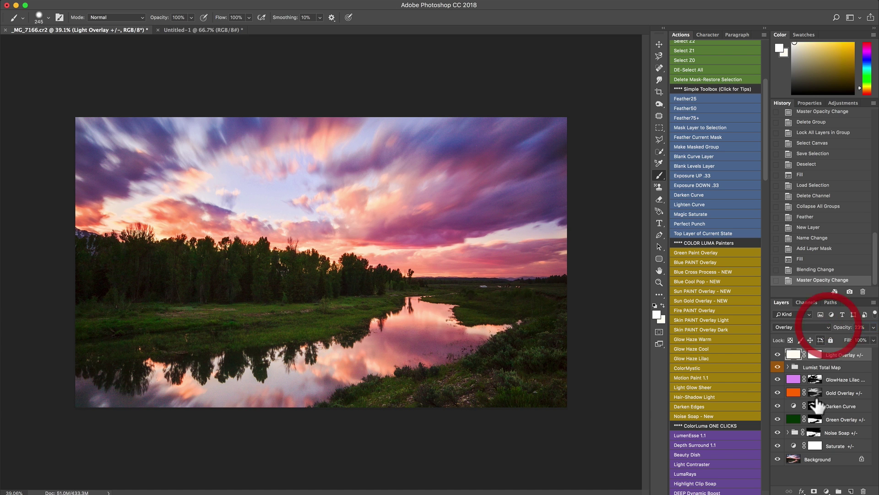
pyautogui.click(863, 490)
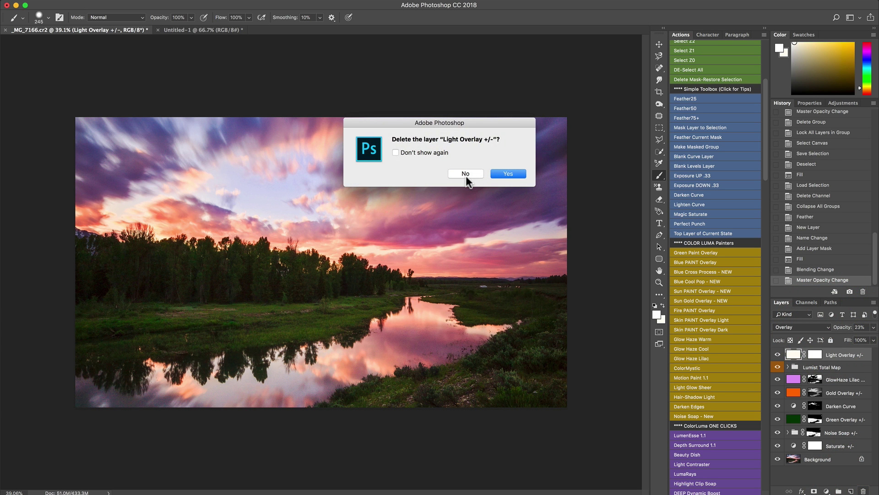
pyautogui.moveTo(464, 174); pyautogui.dragTo(506, 173)
pyautogui.click(518, 173)
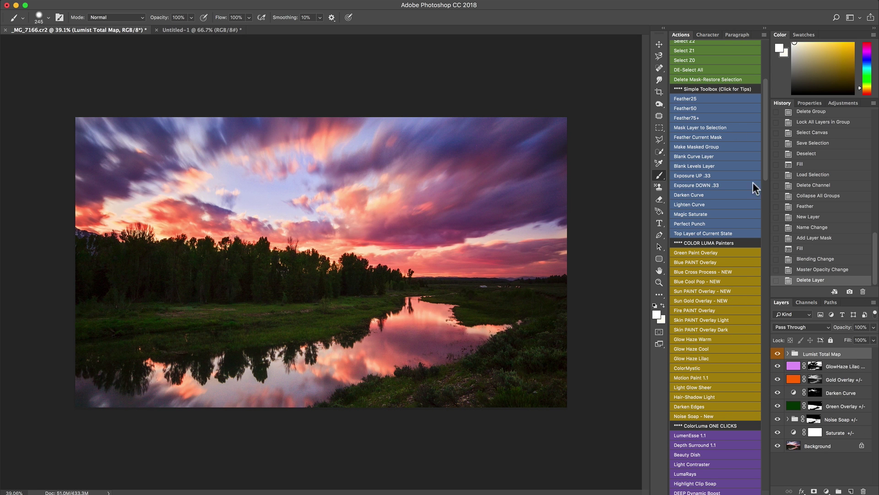
# - Apply the Blue Cross Process - NEW action to the whole photo
pyautogui.click(695, 271)
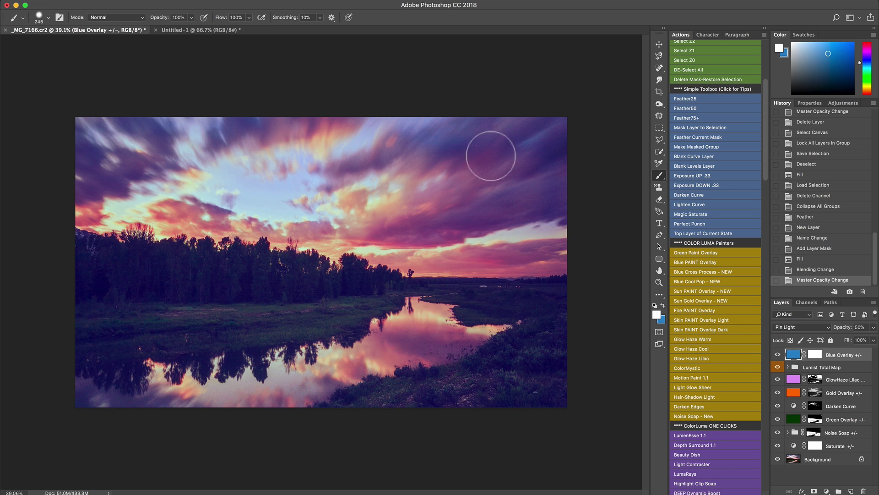
# - Select the Z1 shadow tones, softened with Feather25, and mask the Blue Overlay layer to that selection
pyautogui.moveTo(765, 130); pyautogui.dragTo(758, 82)
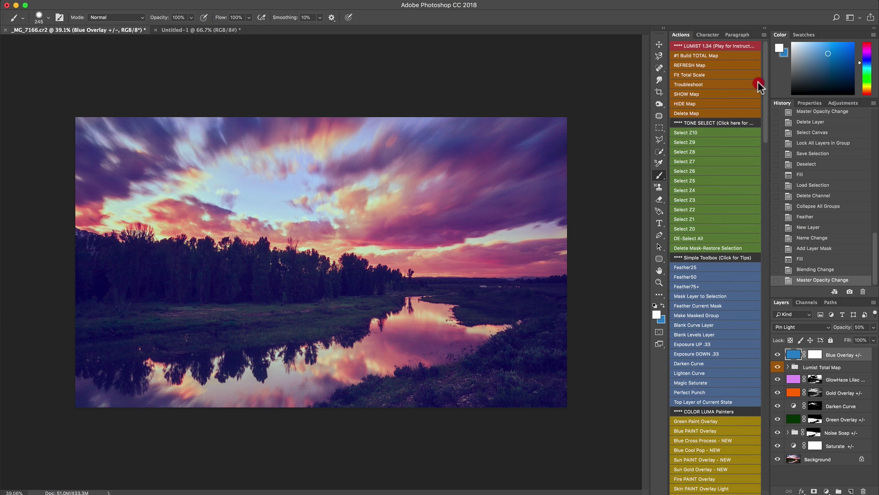
pyautogui.click(691, 219)
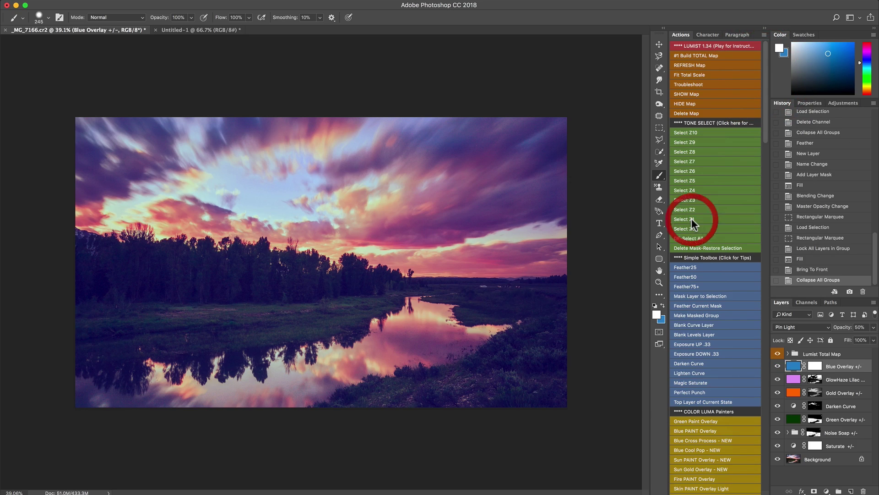
pyautogui.click(682, 267)
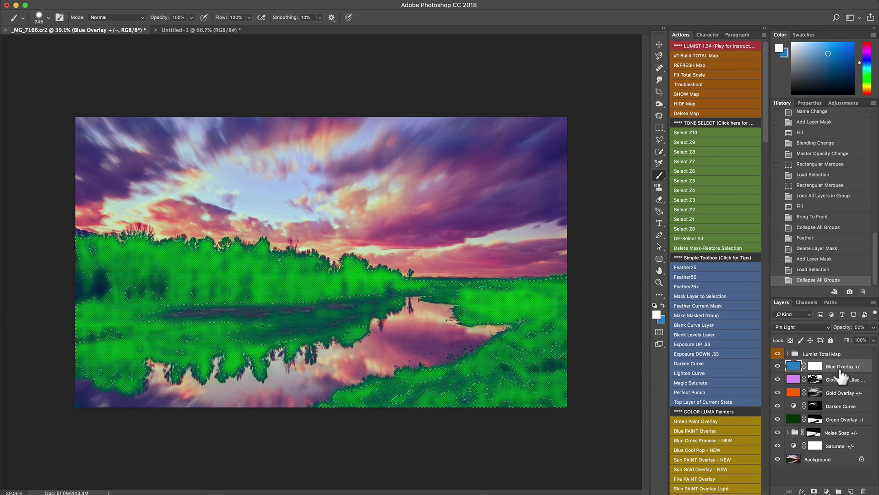
pyautogui.scroll(-2, 719, 432)
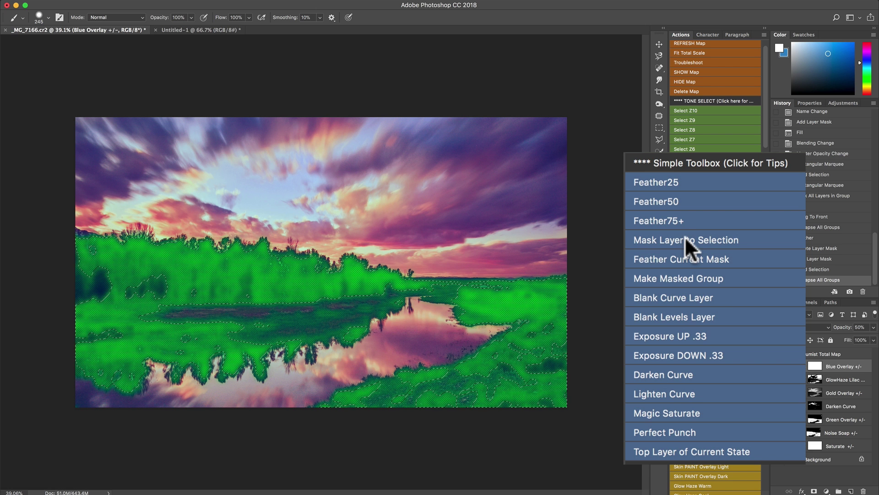
pyautogui.click(685, 236)
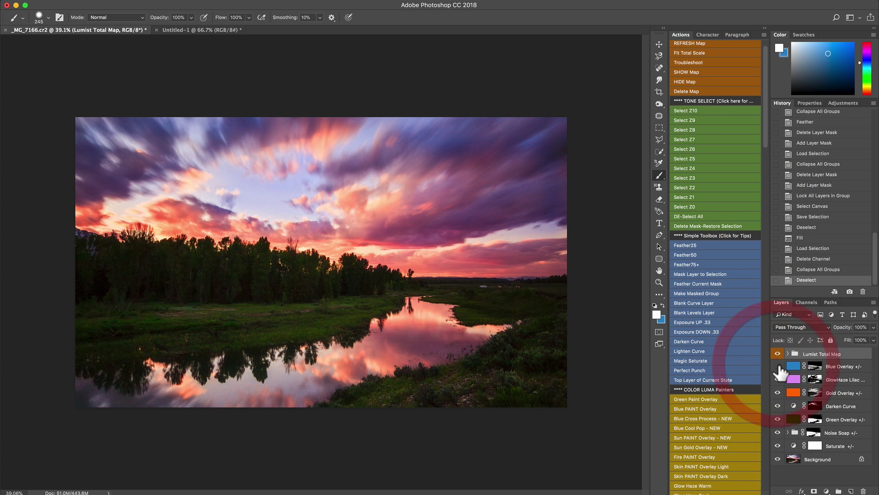
# - Lower the Blue Overlay layer's opacity to 13%, checking its effect on the trees and grass
pyautogui.scroll(3, 236, 336)
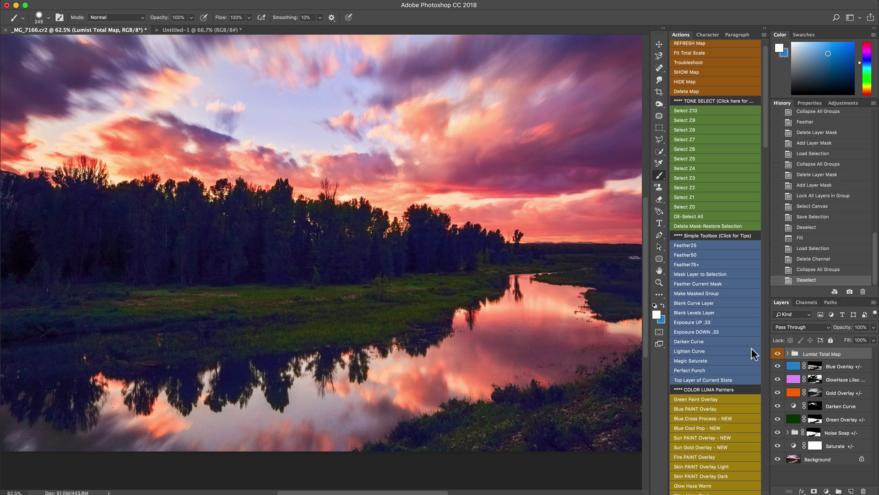
pyautogui.moveTo(841, 327); pyautogui.dragTo(846, 336)
pyautogui.click(842, 366)
pyautogui.moveTo(843, 327); pyautogui.dragTo(824, 329)
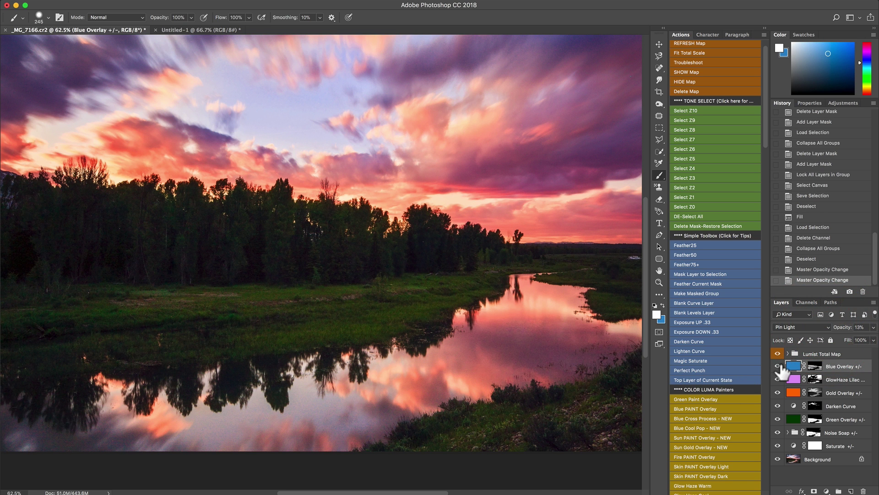
pyautogui.scroll(-3, 385, 298)
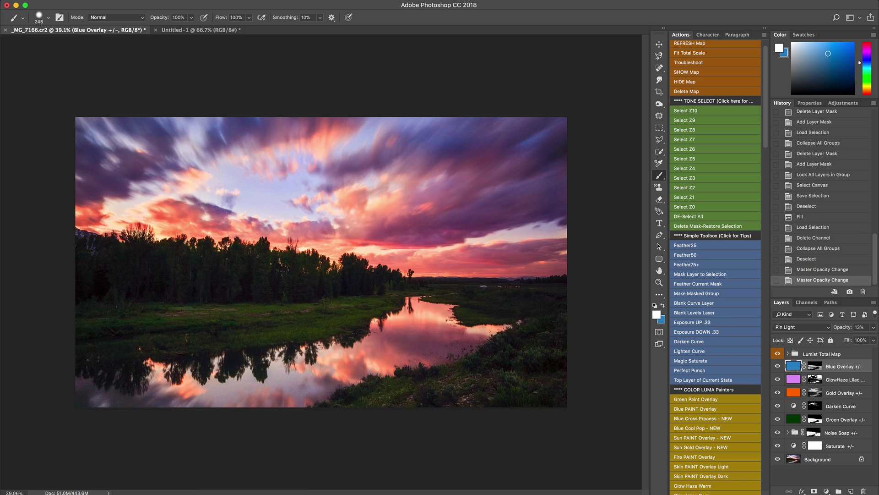
pyautogui.scroll(3, 414, 284)
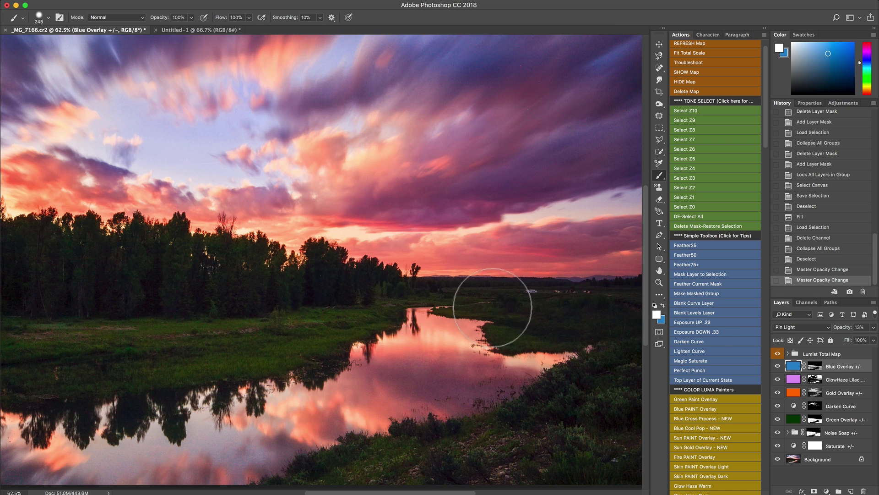
pyautogui.scroll(-3, 491, 310)
# - Compare the original look in Snapshot 1 with the current edit in Snapshot 8
pyautogui.scroll(-5, 719, 325)
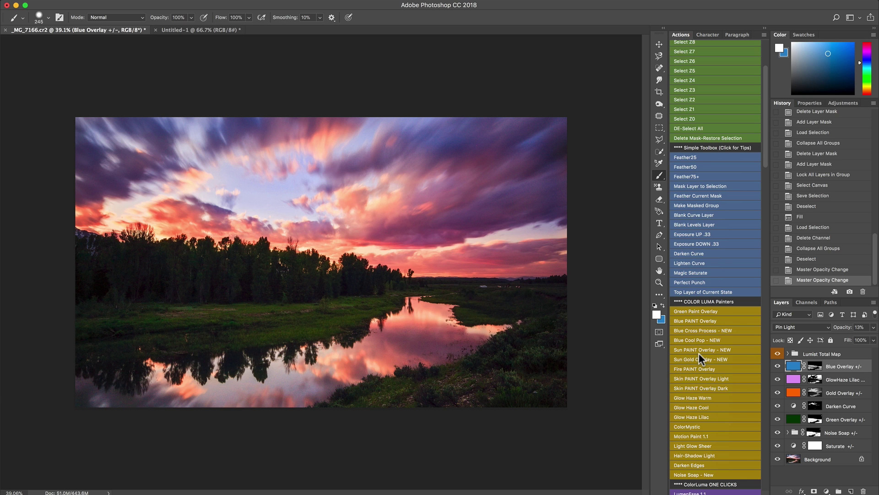
pyautogui.scroll(-1, 700, 356)
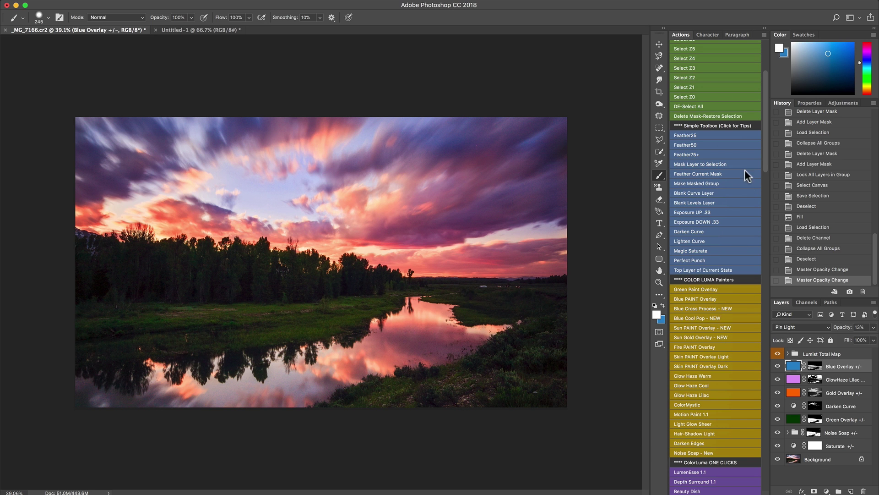
pyautogui.scroll(7, 743, 246)
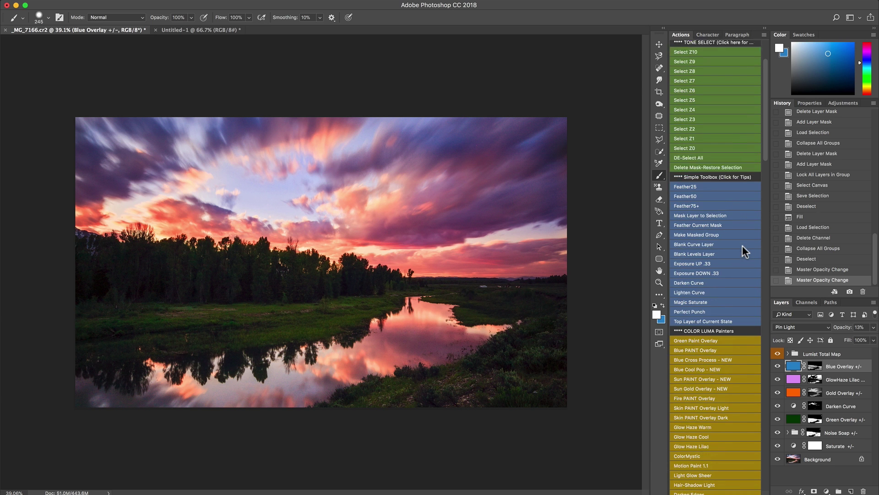
pyautogui.moveTo(876, 277); pyautogui.dragTo(864, 122)
pyautogui.click(815, 126)
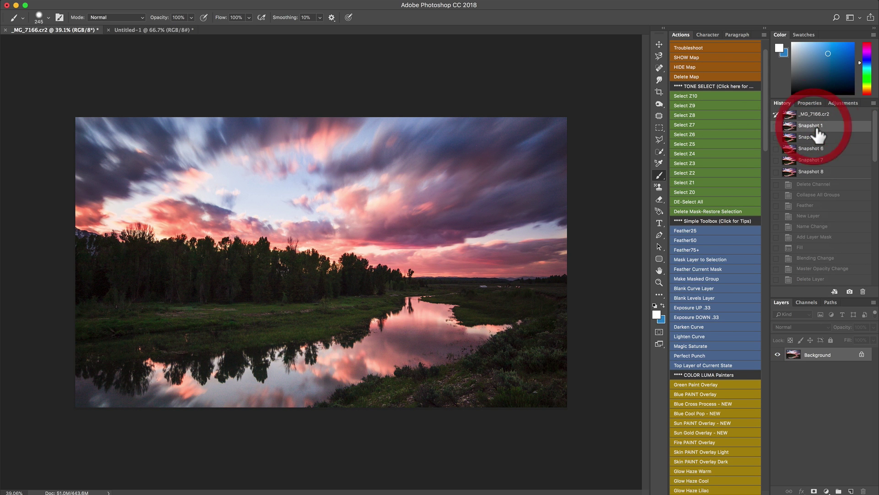
pyautogui.click(820, 172)
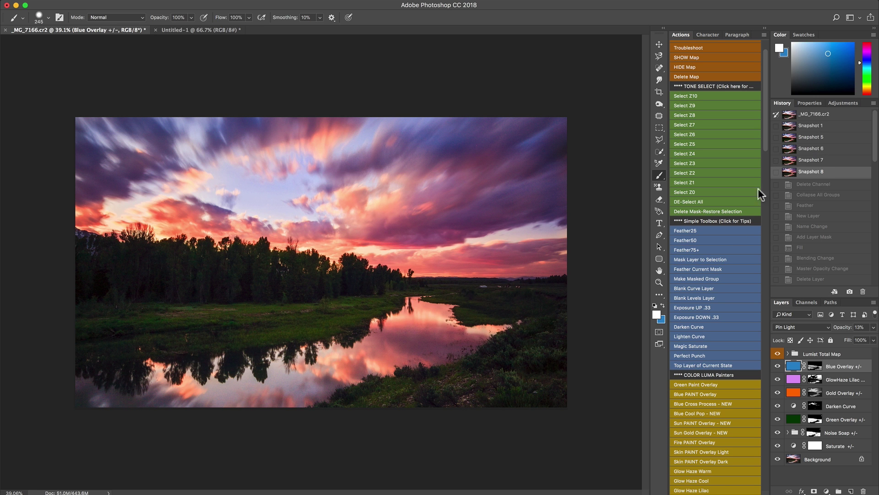
# - Refresh the tone map and select the midtone zones including Z4 and Z3, softened with Feather50
pyautogui.moveTo(764, 135)
pyautogui.mouseDown()
pyautogui.moveTo(767, 148)
pyautogui.moveTo(762, 67)
pyautogui.mouseUp()
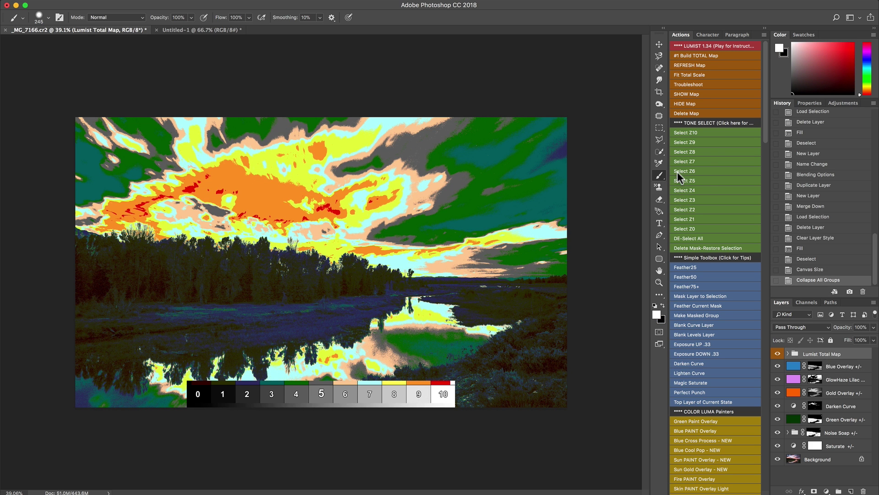
pyautogui.click(694, 190)
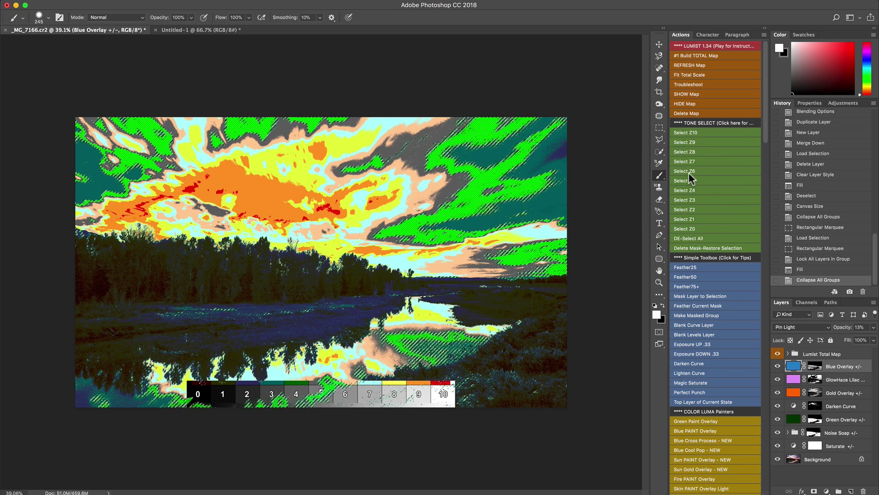
pyautogui.click(691, 200)
pyautogui.click(687, 275)
pyautogui.scroll(-3, 697, 382)
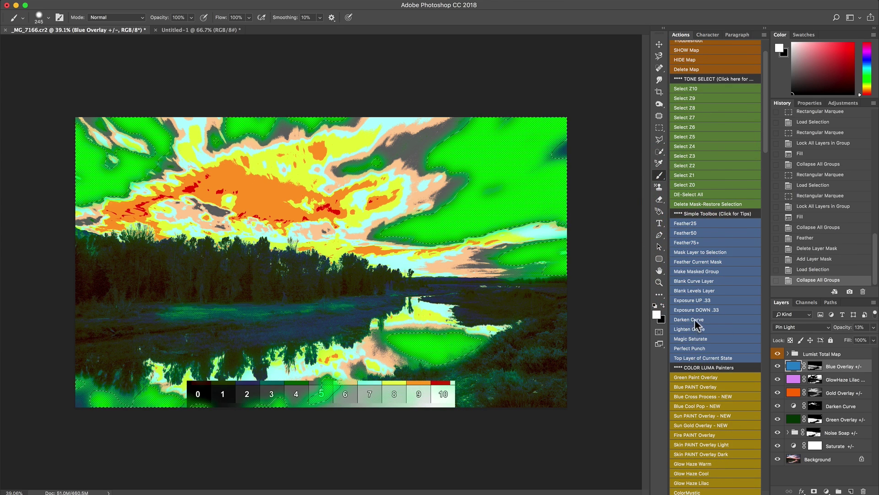
# - Apply the Lighten Curve action to the selected midtones and compare the new layer on and off
pyautogui.click(694, 328)
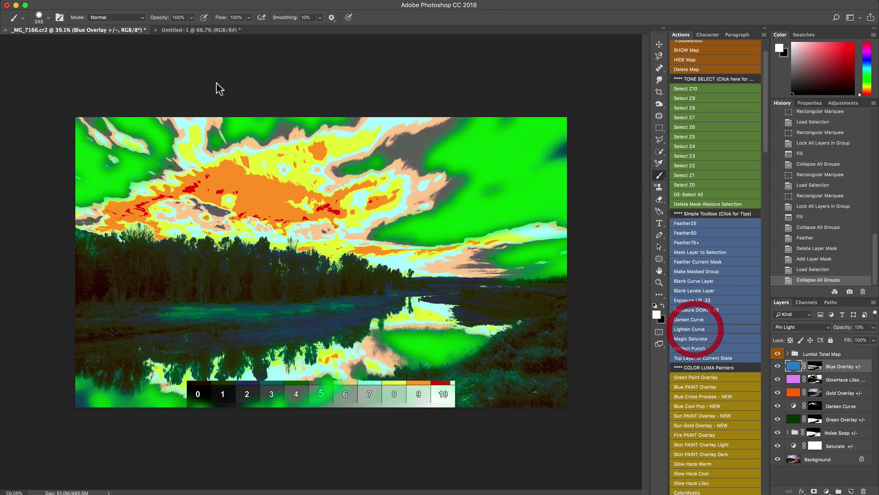
pyautogui.click(778, 354)
pyautogui.click(778, 355)
pyautogui.click(778, 355)
pyautogui.click(778, 355)
pyautogui.click(778, 355)
pyautogui.click(778, 354)
pyautogui.click(778, 355)
pyautogui.click(778, 355)
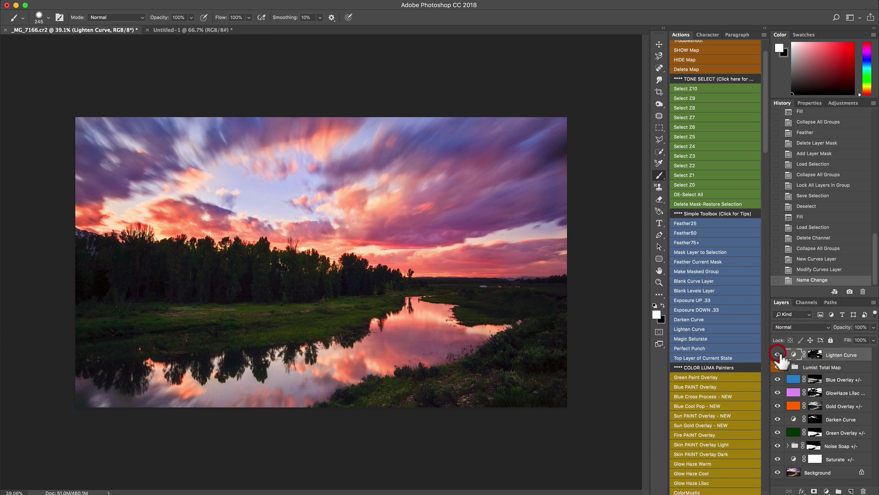
# - Save a new history snapshot of the lightened photo and compare it with Snapshot 1
pyautogui.click(849, 291)
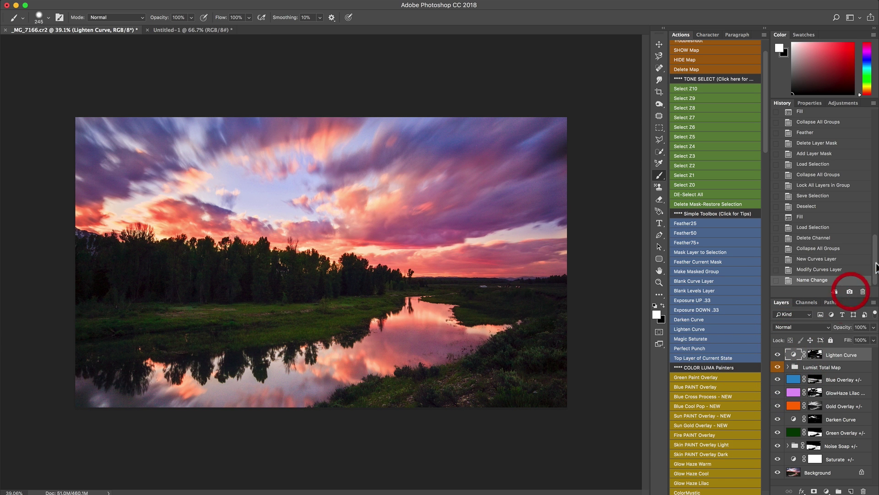
pyautogui.moveTo(873, 263); pyautogui.dragTo(873, 119)
pyautogui.click(814, 137)
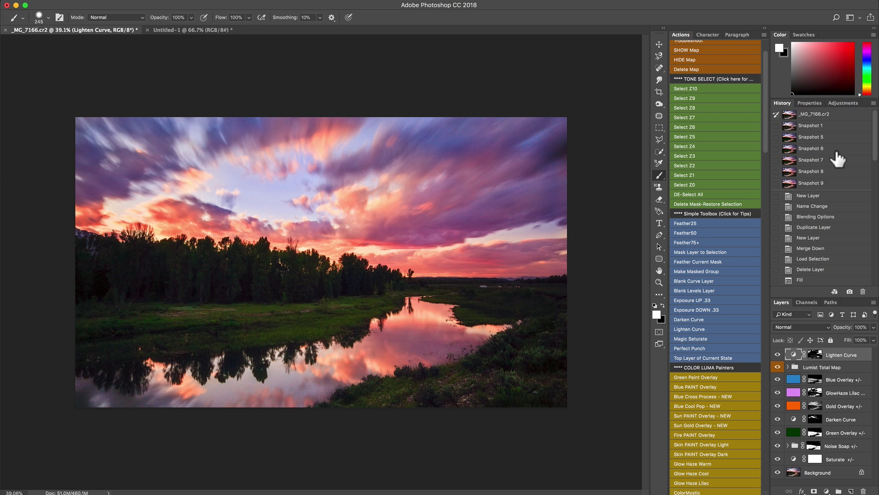
pyautogui.click(819, 125)
pyautogui.click(819, 184)
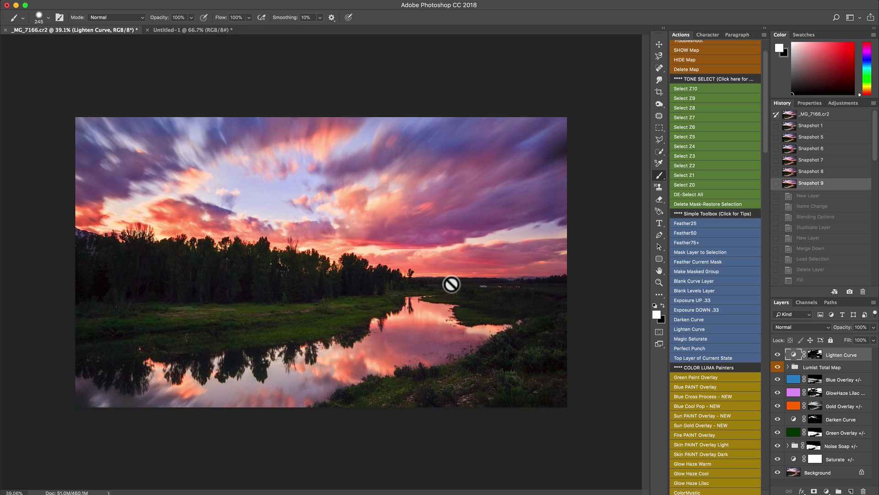
# - Refresh the tone map and select the brightest highlights, zone Z10, softened with Feather25
pyautogui.scroll(-5, 717, 400)
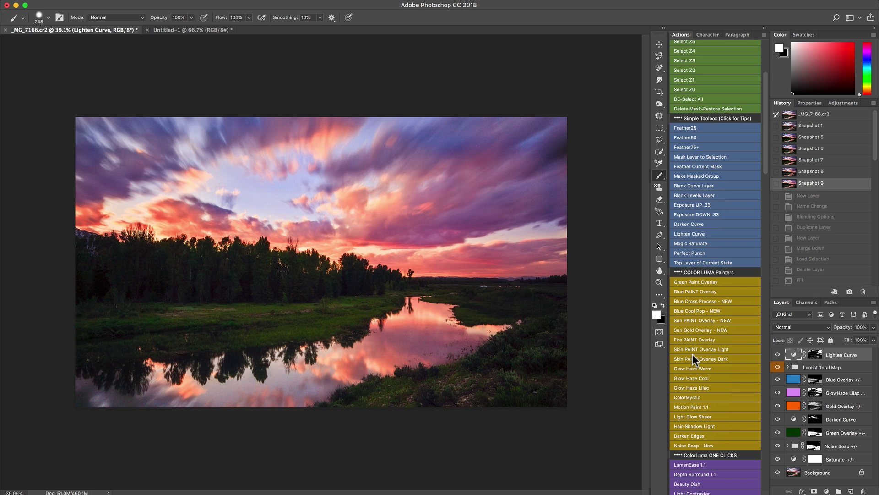
pyautogui.scroll(2, 717, 267)
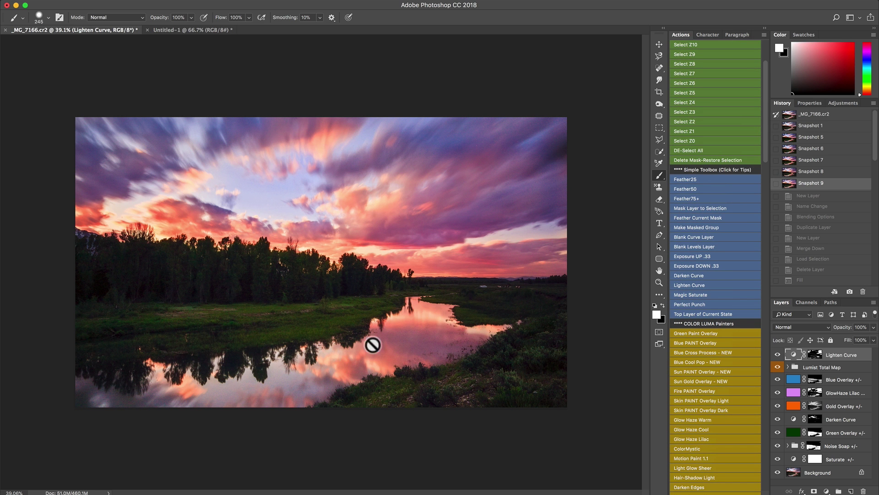
pyautogui.scroll(3, 742, 171)
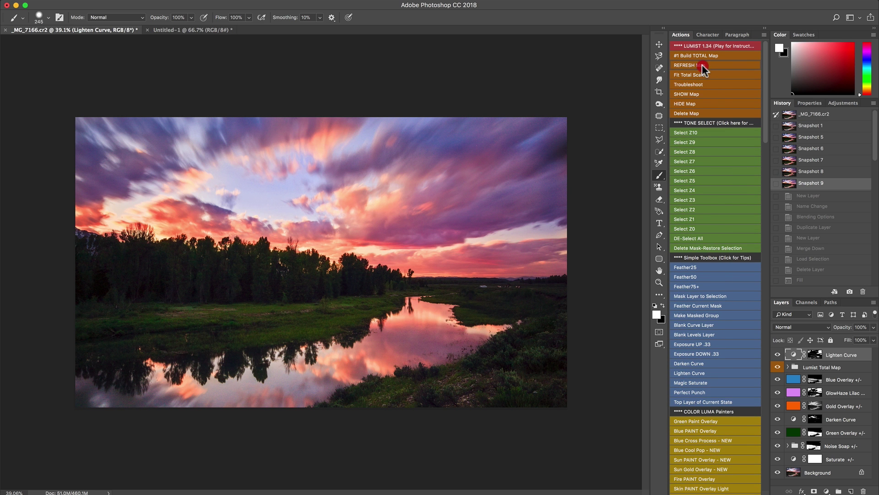
pyautogui.click(703, 67)
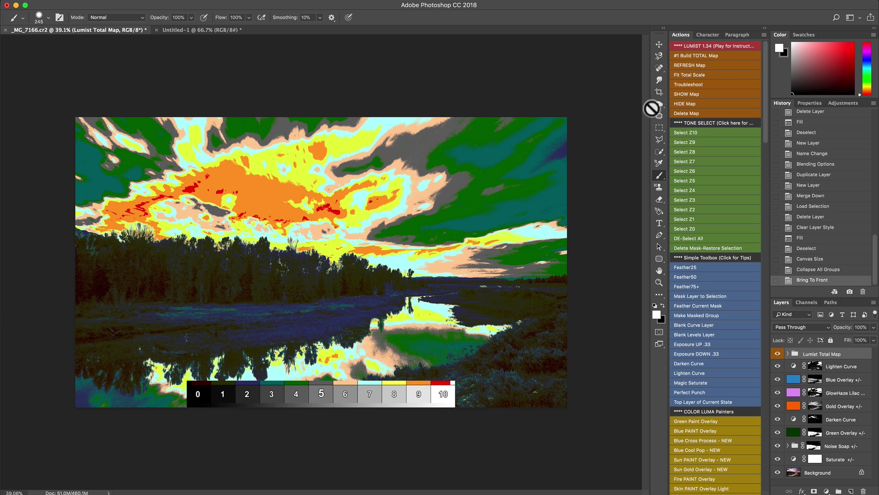
pyautogui.click(697, 142)
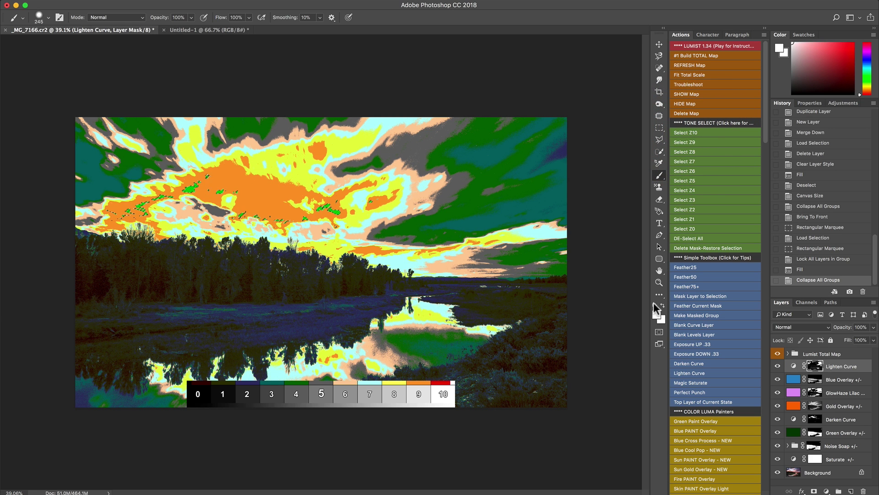
pyautogui.click(691, 268)
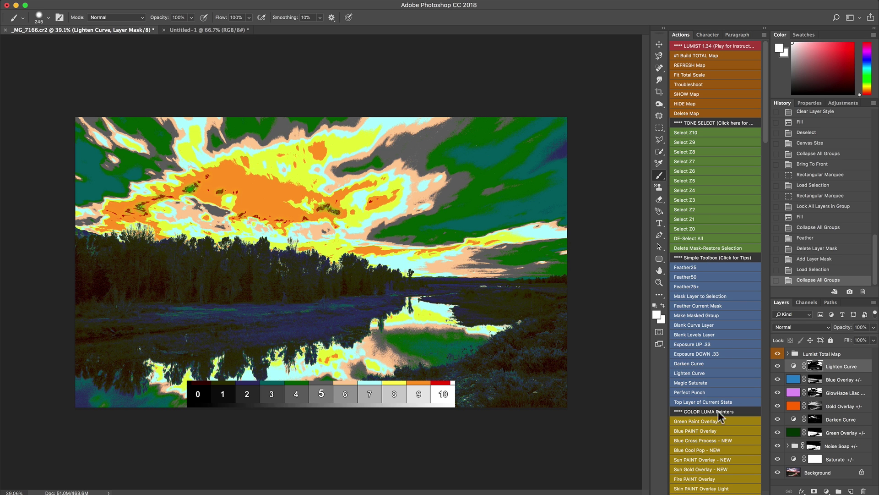
# - Apply the Darken Curve action to the selected highlights and compare the new layer on and off
pyautogui.click(695, 363)
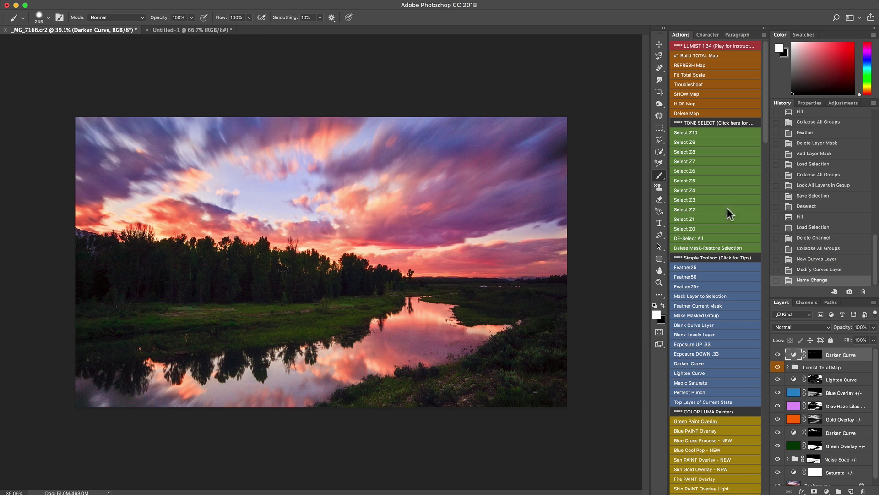
pyautogui.click(777, 354)
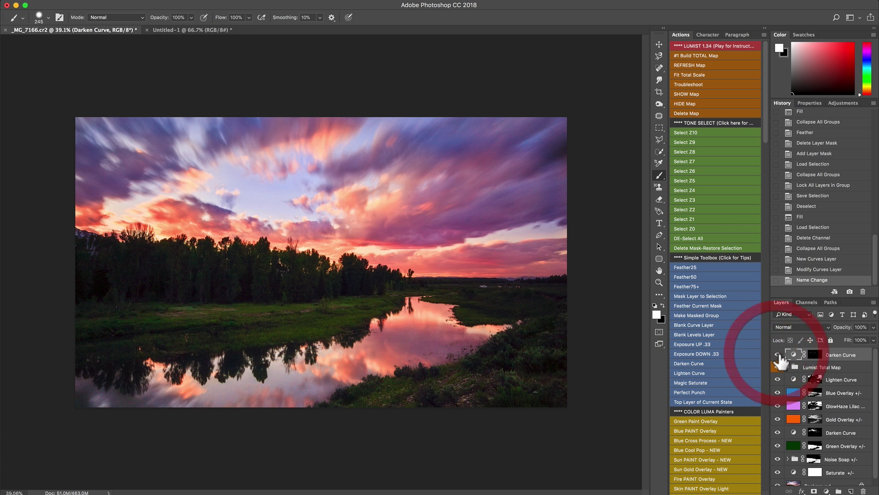
pyautogui.click(777, 354)
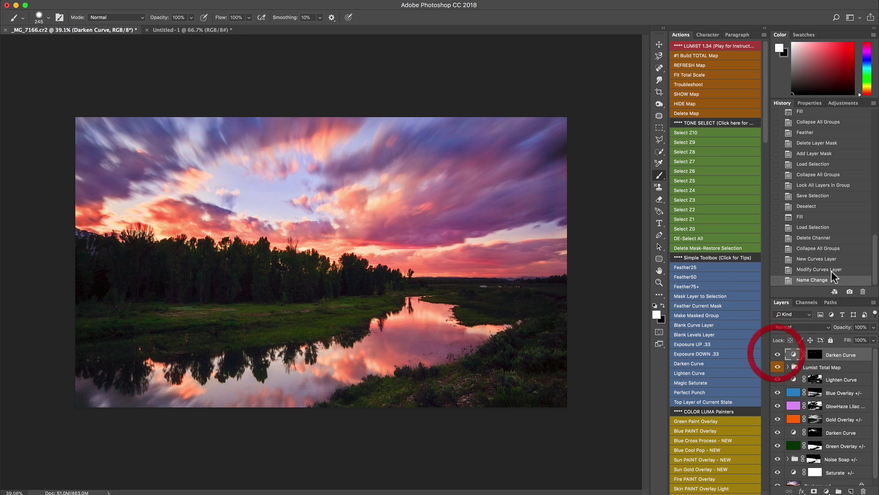
# - Refresh and hide the tone map, and compare a new history snapshot of the finished edit with Snapshot 1
pyautogui.click(686, 64)
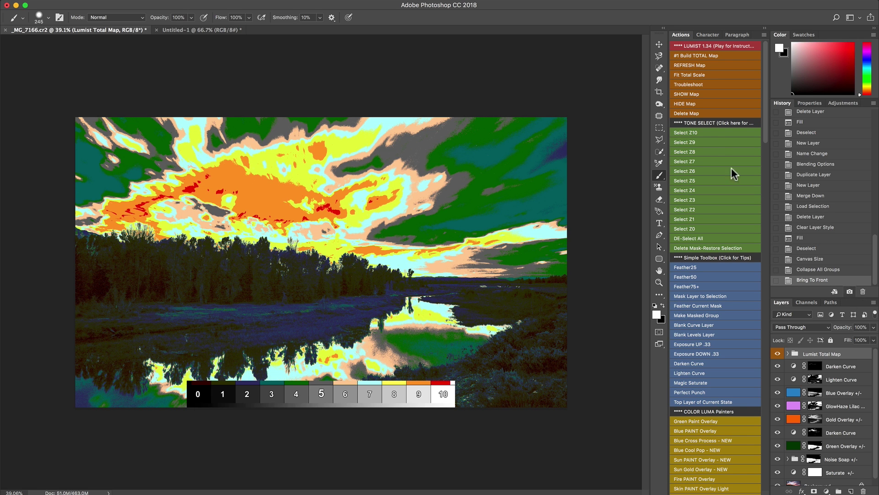
pyautogui.click(690, 104)
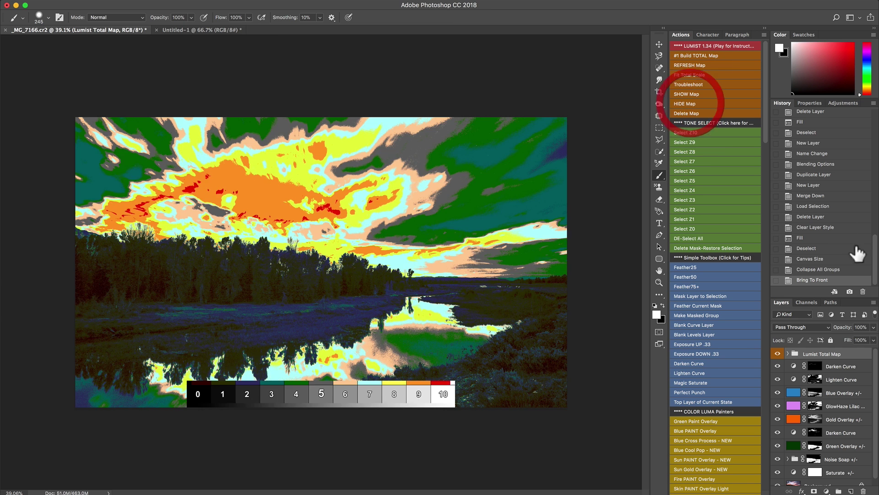
pyautogui.click(849, 290)
pyautogui.scroll(5, 820, 183)
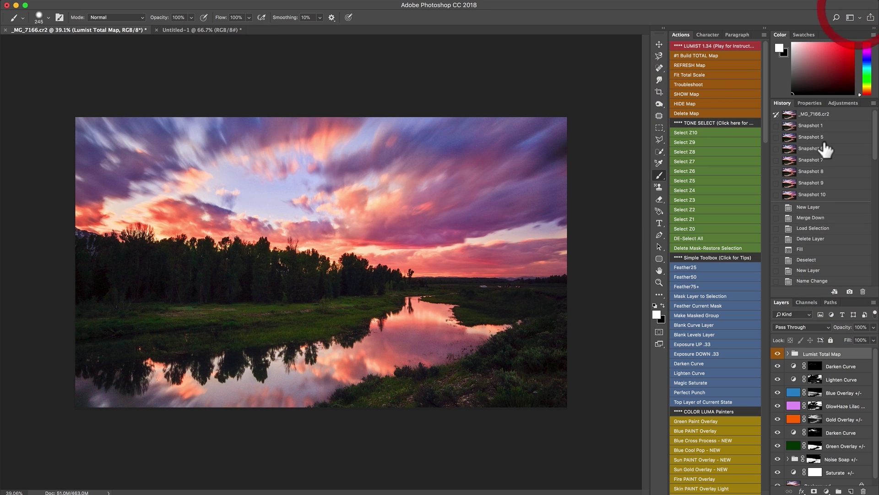
pyautogui.click(811, 125)
pyautogui.click(813, 195)
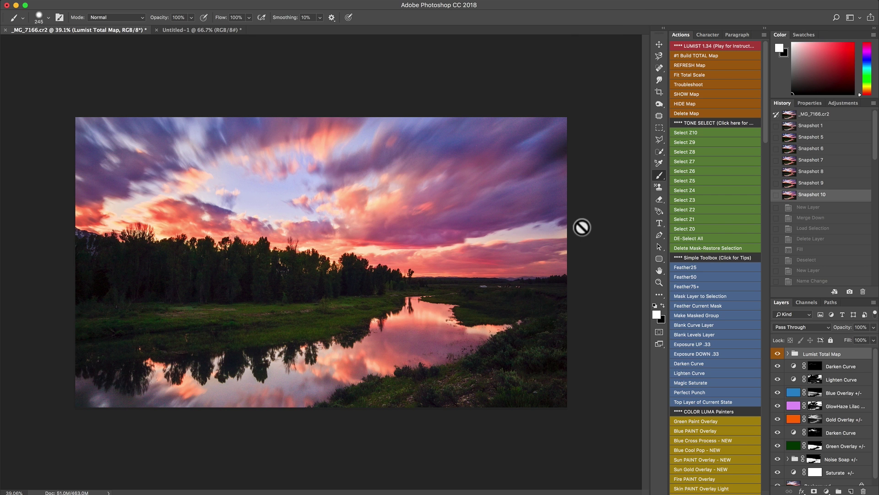
pyautogui.click(641, 3)
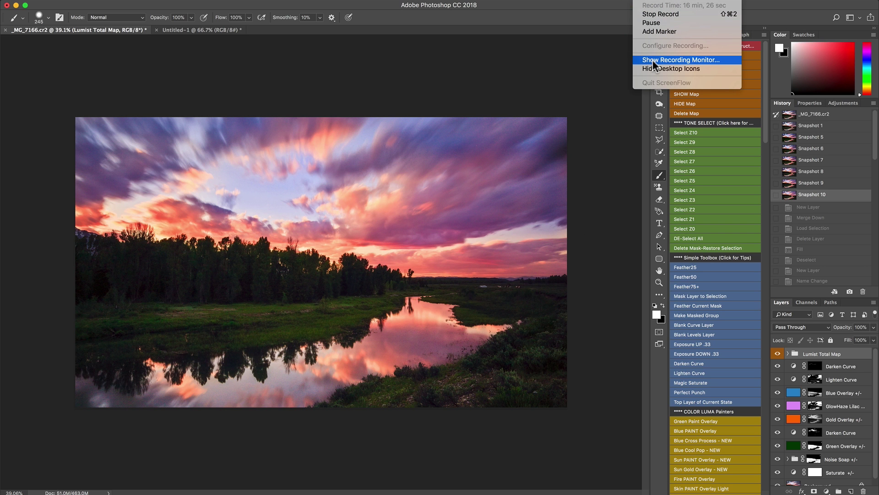
pyautogui.click(670, 14)
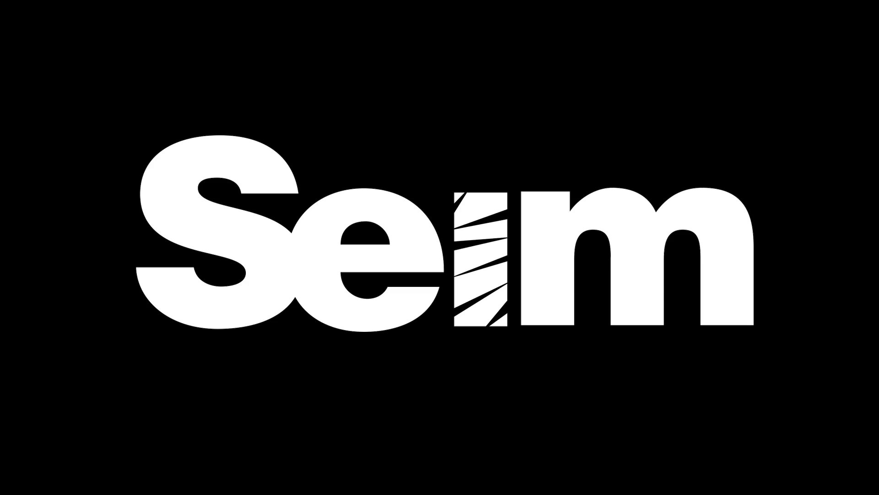